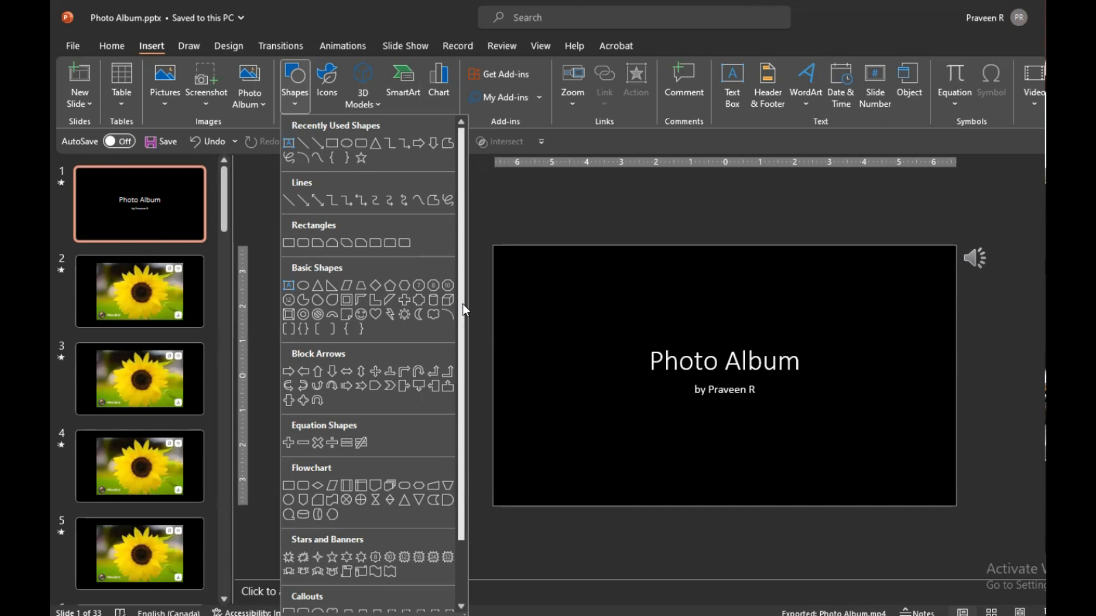
pyautogui.click(296, 101)
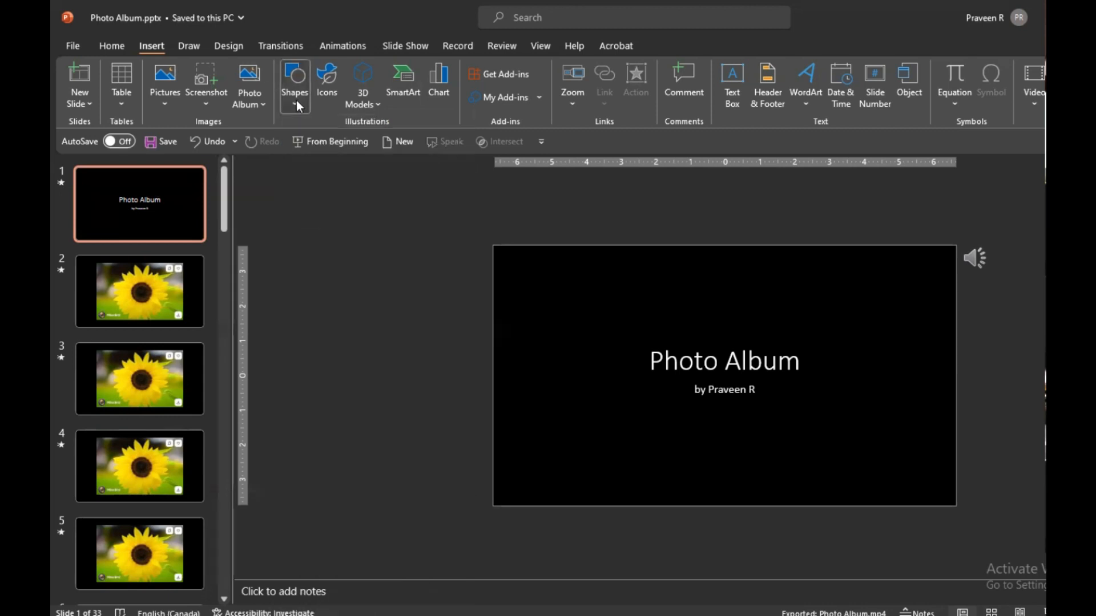
pyautogui.click(296, 100)
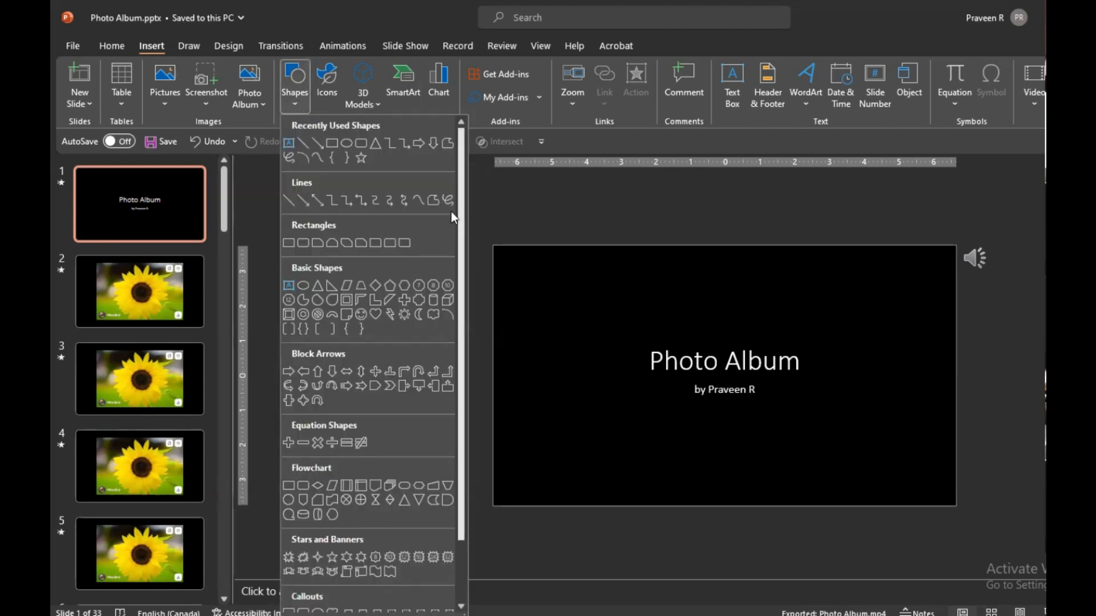
pyautogui.scroll(-1, 461, 251)
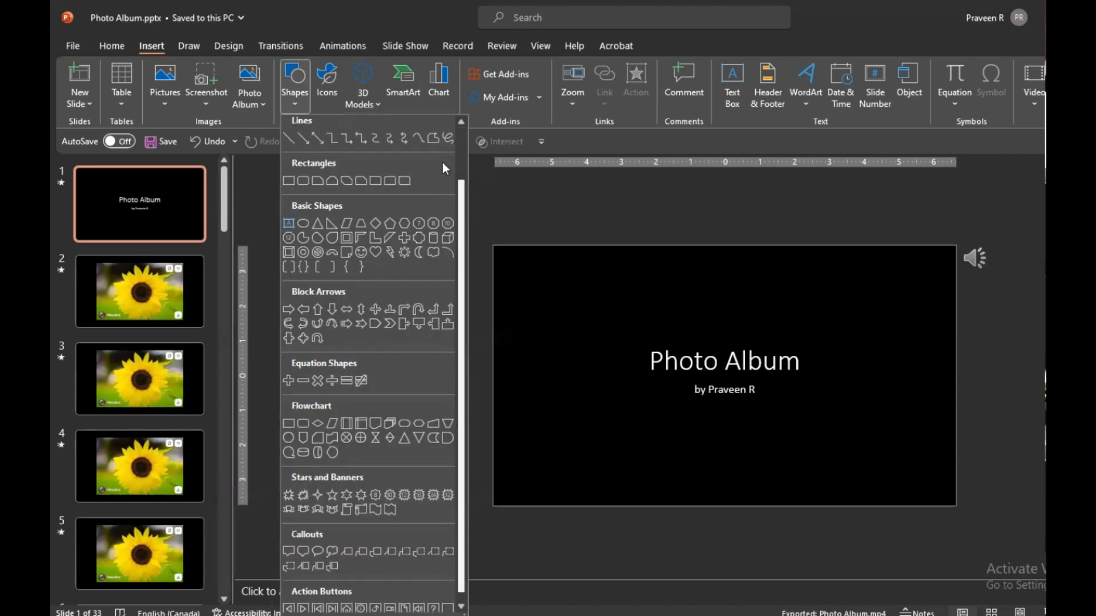
pyautogui.scroll(1, 443, 162)
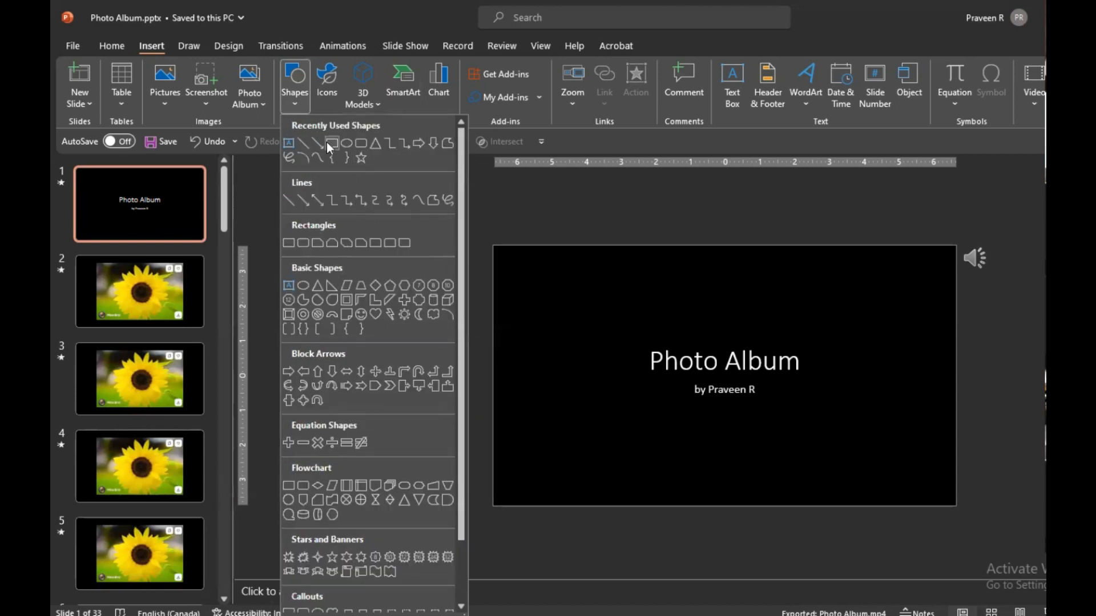
pyautogui.click(302, 143)
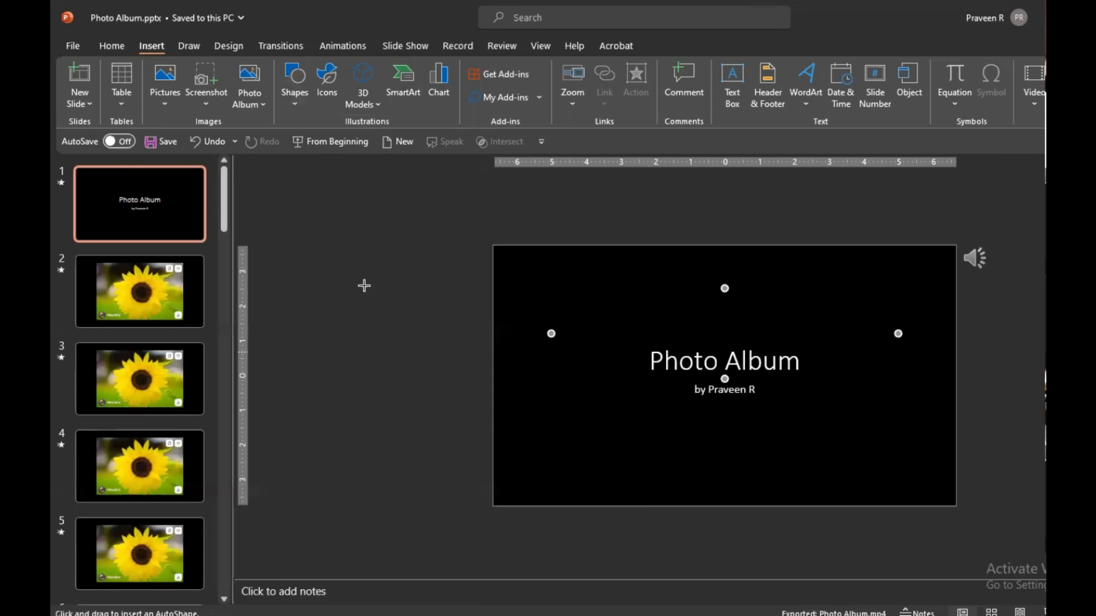
# Create a blank presentation and delete the title and subtitle placeholders from its first slide.
pyautogui.click(73, 48)
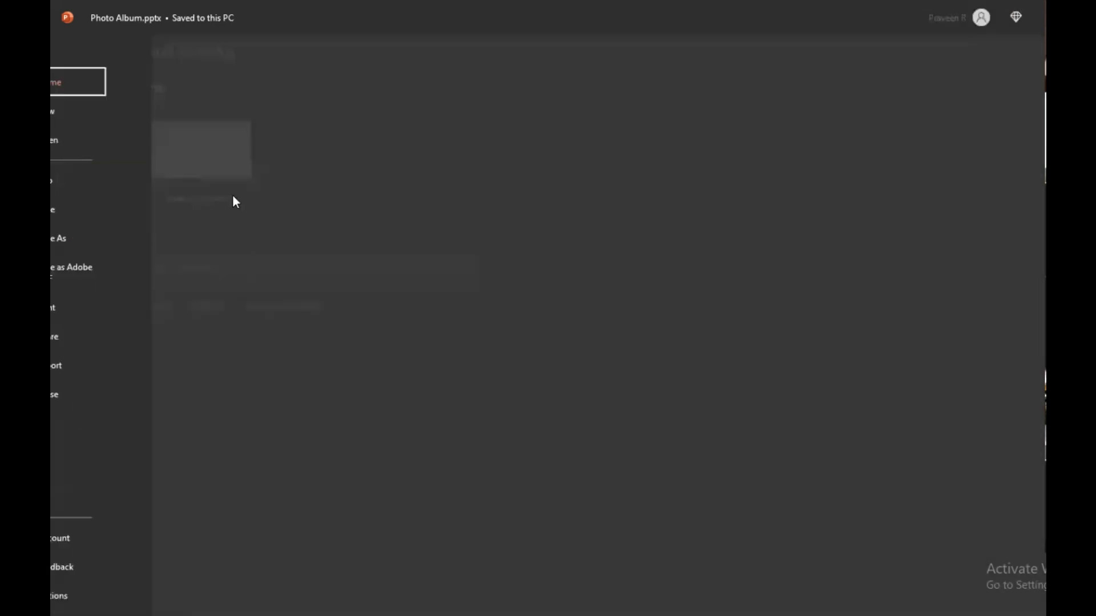
pyautogui.click(228, 151)
pyautogui.moveTo(422, 250); pyautogui.dragTo(1039, 598)
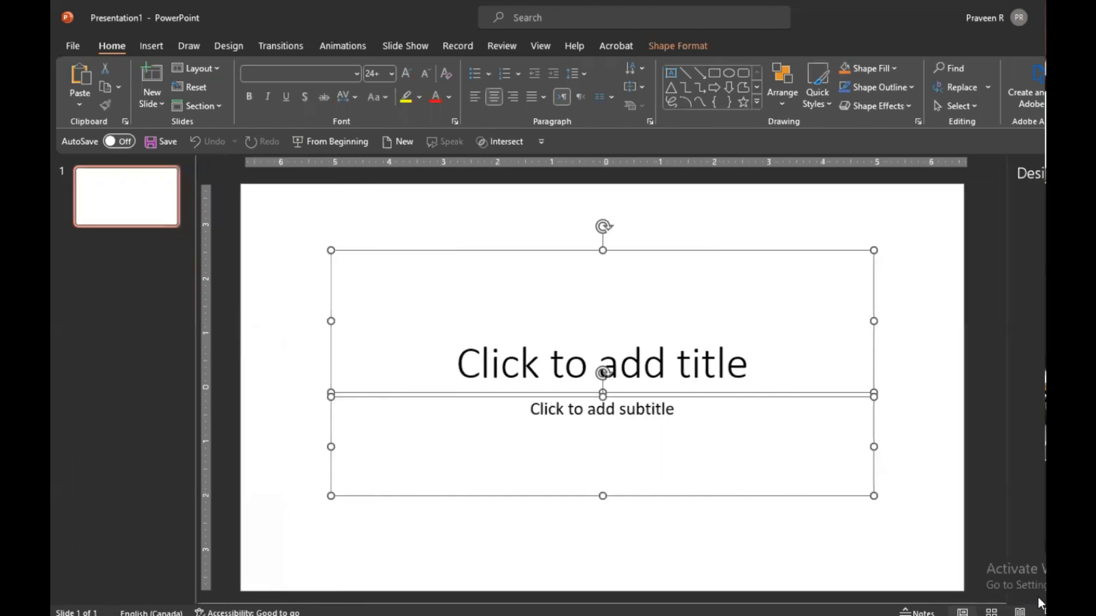
pyautogui.press('Delete')
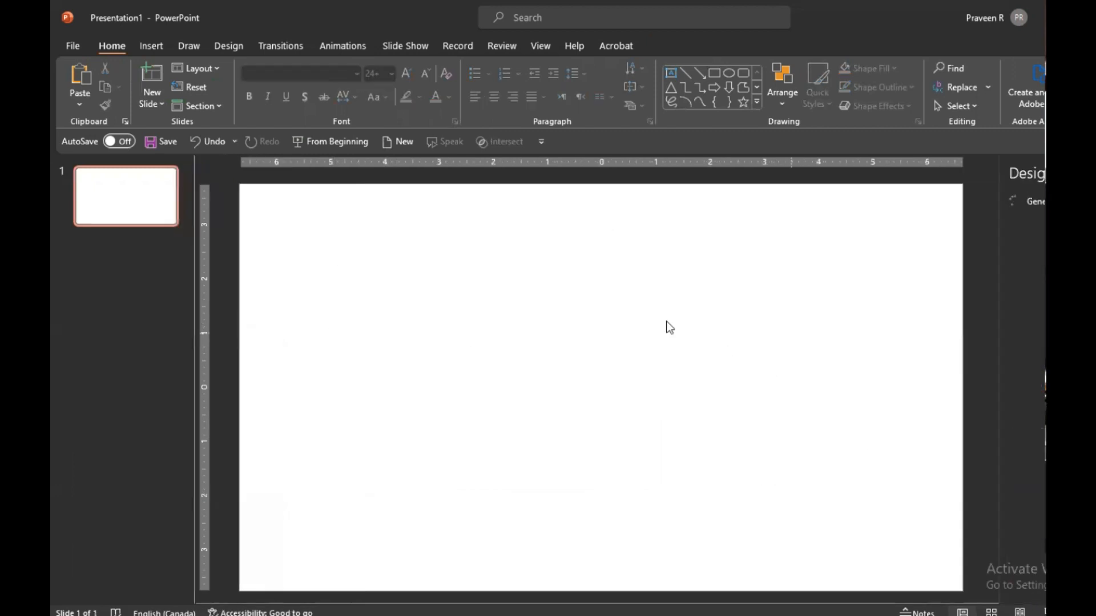
# Draw a long straight line sloping down from the slide's upper left towards its lower middle.
pyautogui.click(151, 45)
pyautogui.click(292, 103)
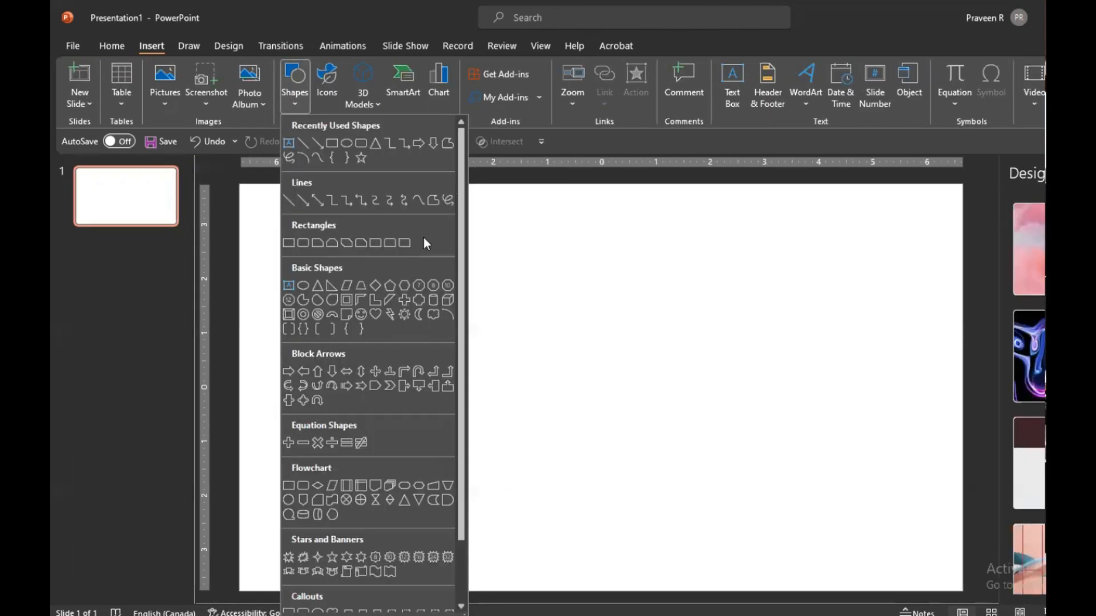
pyautogui.click(303, 143)
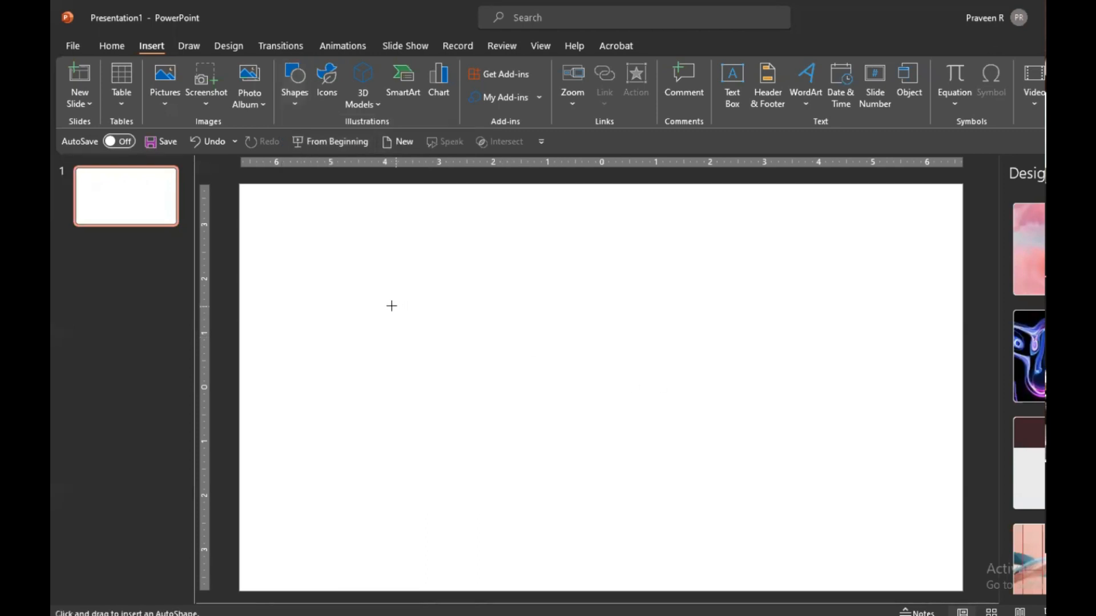
pyautogui.moveTo(380, 293); pyautogui.dragTo(670, 470)
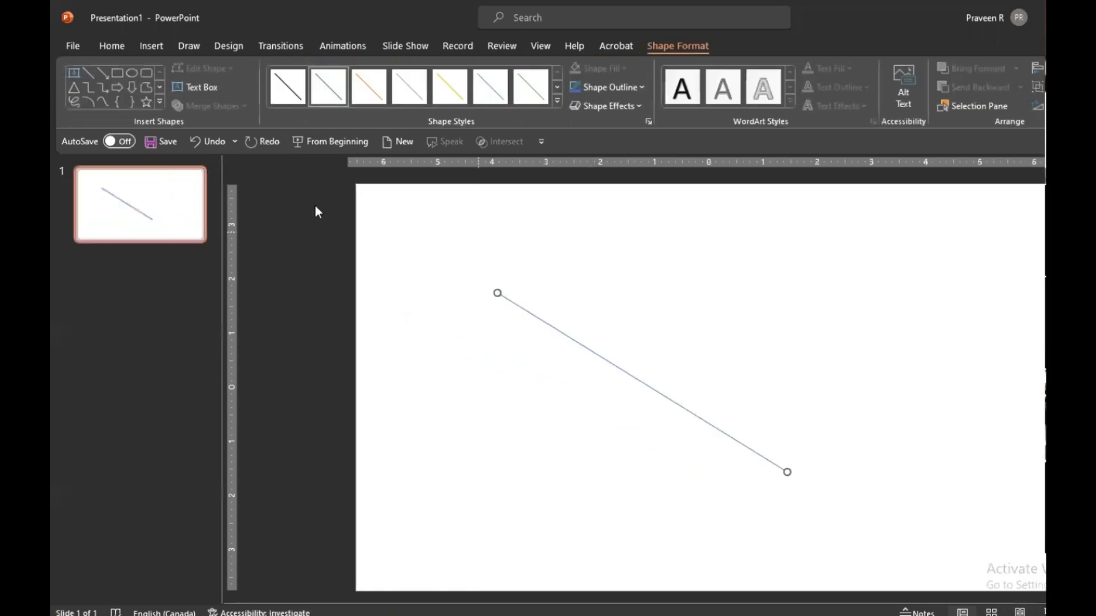
# Draw a second straight line from the slide's upper right down to the middle, crossing the first line.
pyautogui.click(151, 45)
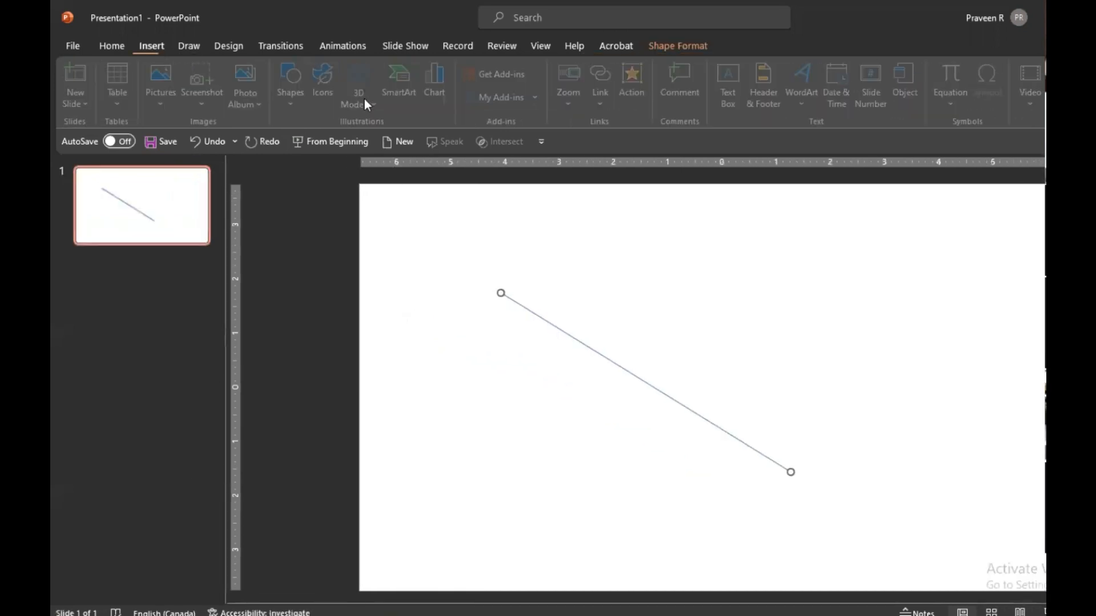
pyautogui.click(294, 83)
pyautogui.click(305, 142)
pyautogui.moveTo(844, 299); pyautogui.dragTo(643, 397)
pyautogui.click(641, 303)
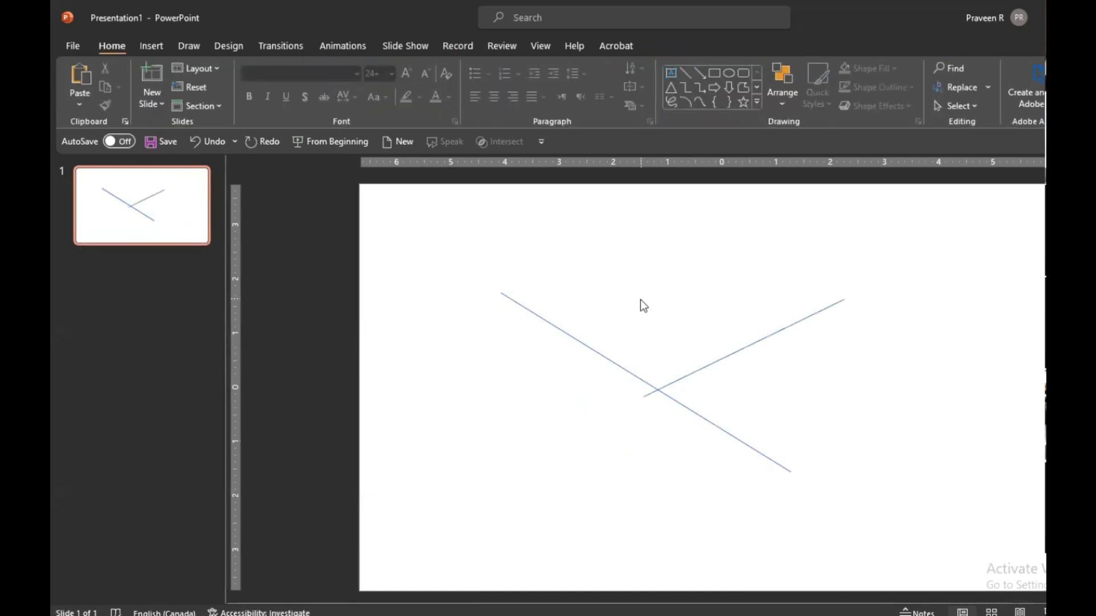
# Move the second line towards the slide's right side so it is clear of the long diagonal line.
pyautogui.click(722, 358)
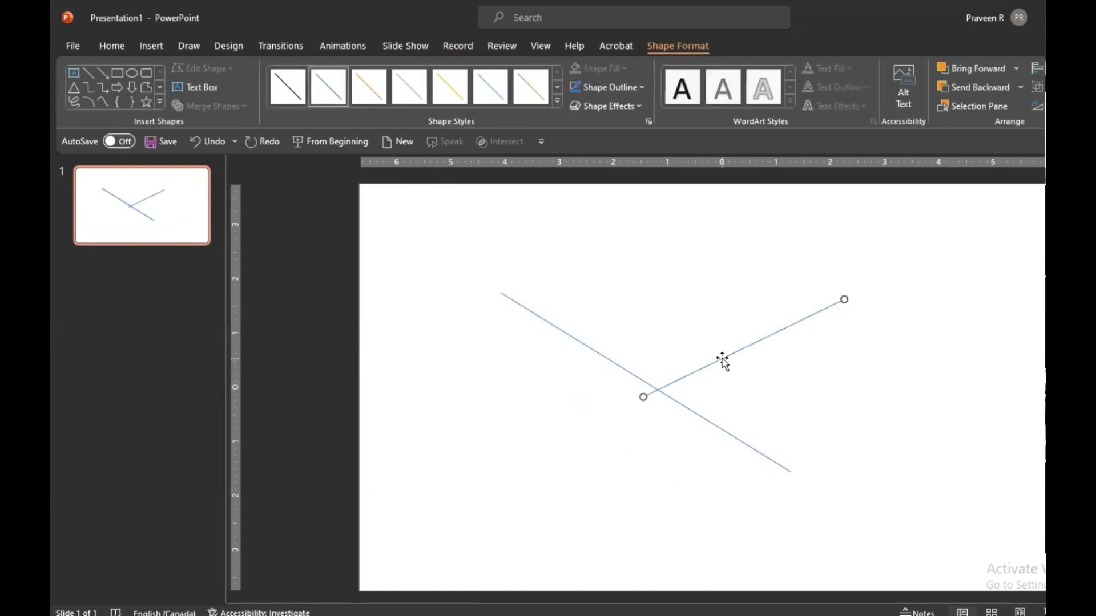
pyautogui.click(568, 269)
pyautogui.moveTo(710, 363); pyautogui.dragTo(822, 335)
pyautogui.click(543, 412)
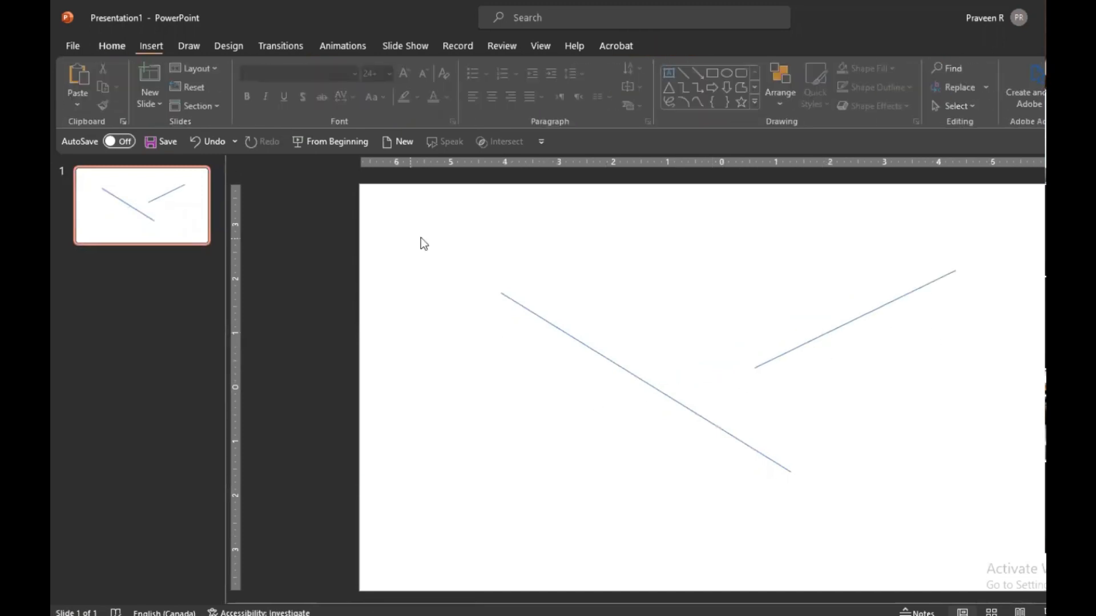
# Draw a short, steep straight line above the long diagonal near the slide's upper edge.
pyautogui.click(152, 45)
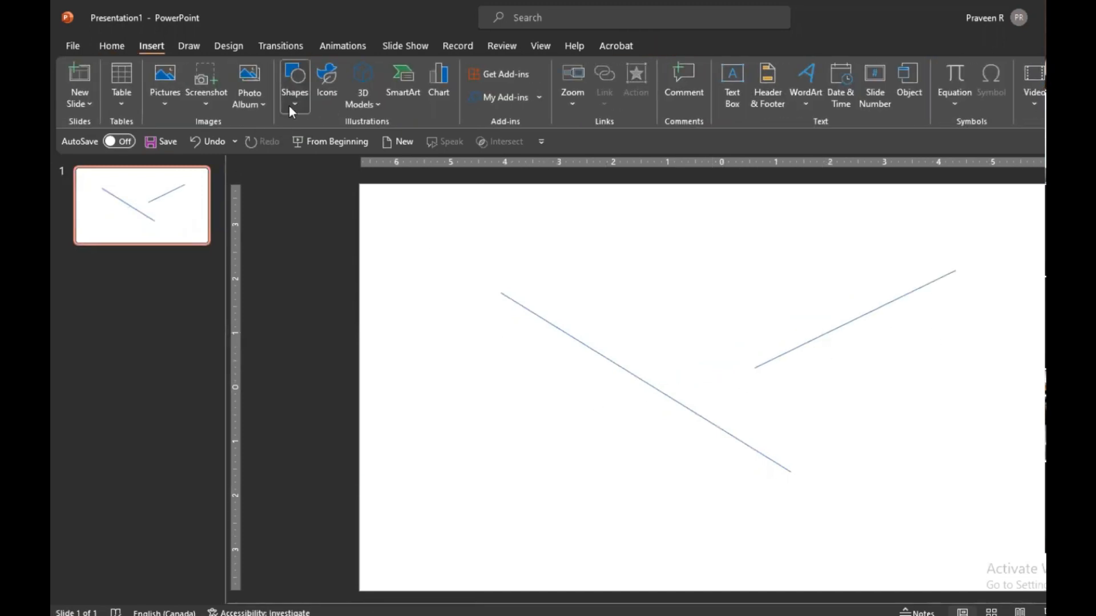
pyautogui.click(291, 110)
pyautogui.click(306, 147)
pyautogui.moveTo(656, 217); pyautogui.dragTo(618, 323)
# Draw a short, nearly horizontal line below the long diagonal near the slide's lower edge.
pyautogui.click(152, 50)
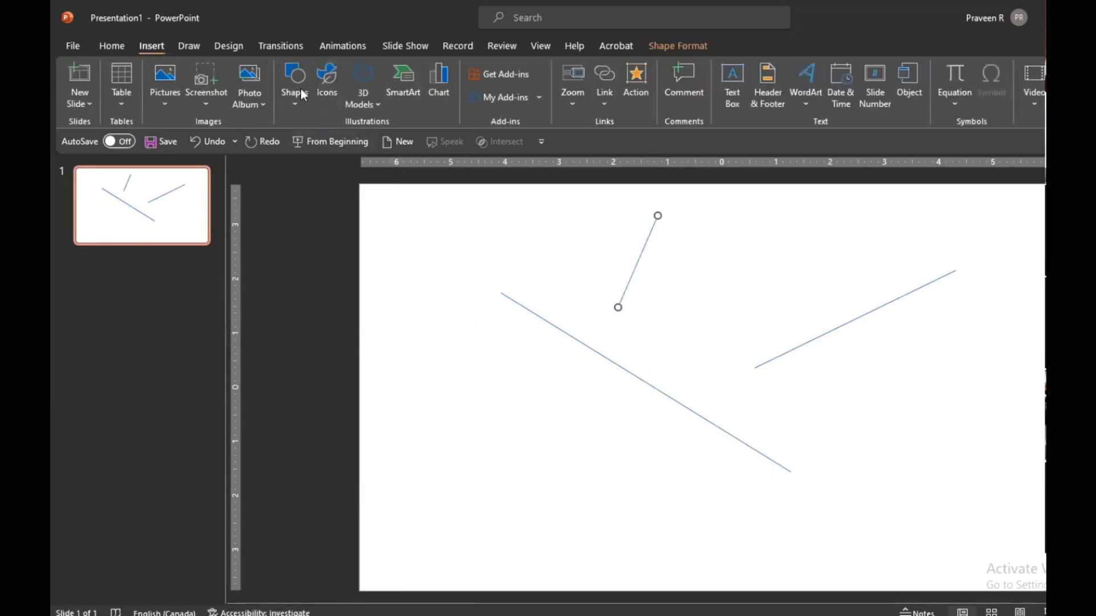
pyautogui.click(295, 85)
pyautogui.click(306, 146)
pyautogui.moveTo(572, 505); pyautogui.dragTo(722, 486)
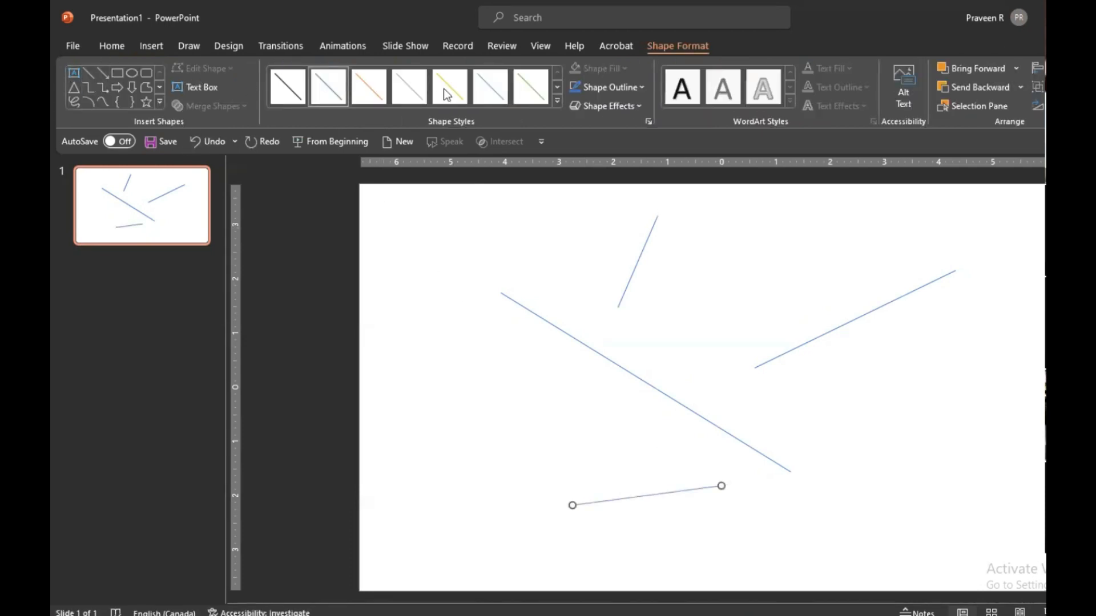
pyautogui.click(432, 195)
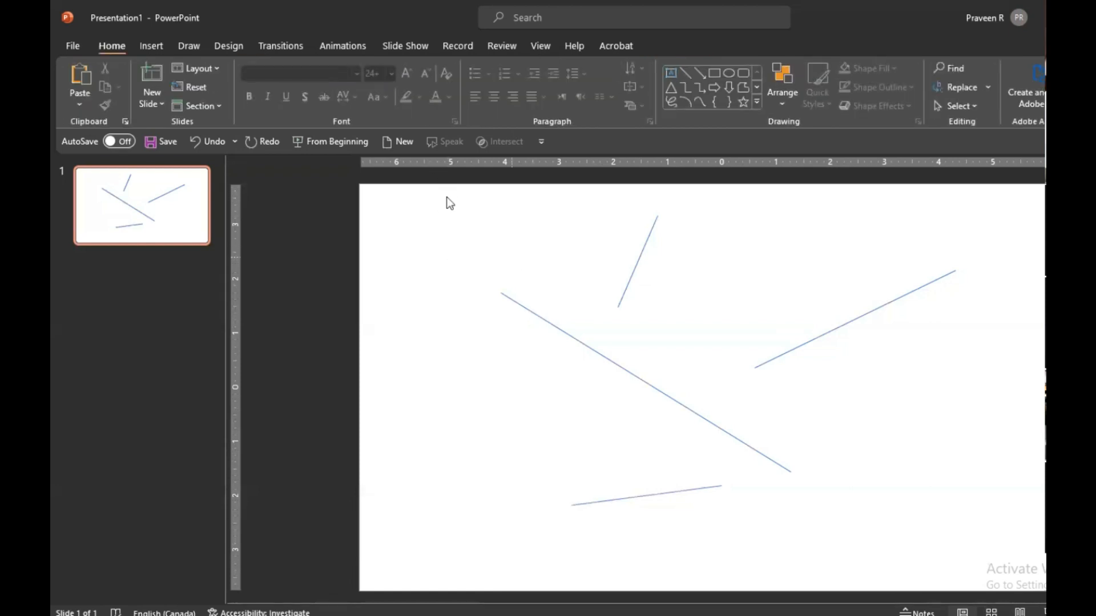
# Draw a vertical line at the slide's left side, a slanted line at the right, and another slanted line crossing the long diagonal.
pyautogui.click(685, 72)
pyautogui.moveTo(461, 354); pyautogui.dragTo(461, 449)
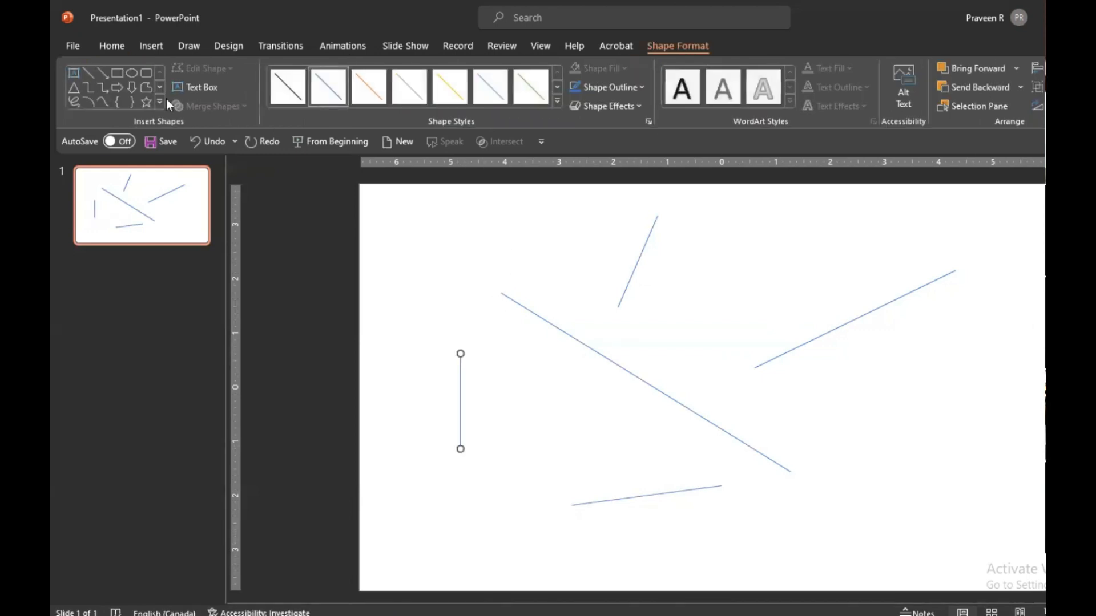
pyautogui.moveTo(892, 363); pyautogui.dragTo(755, 414)
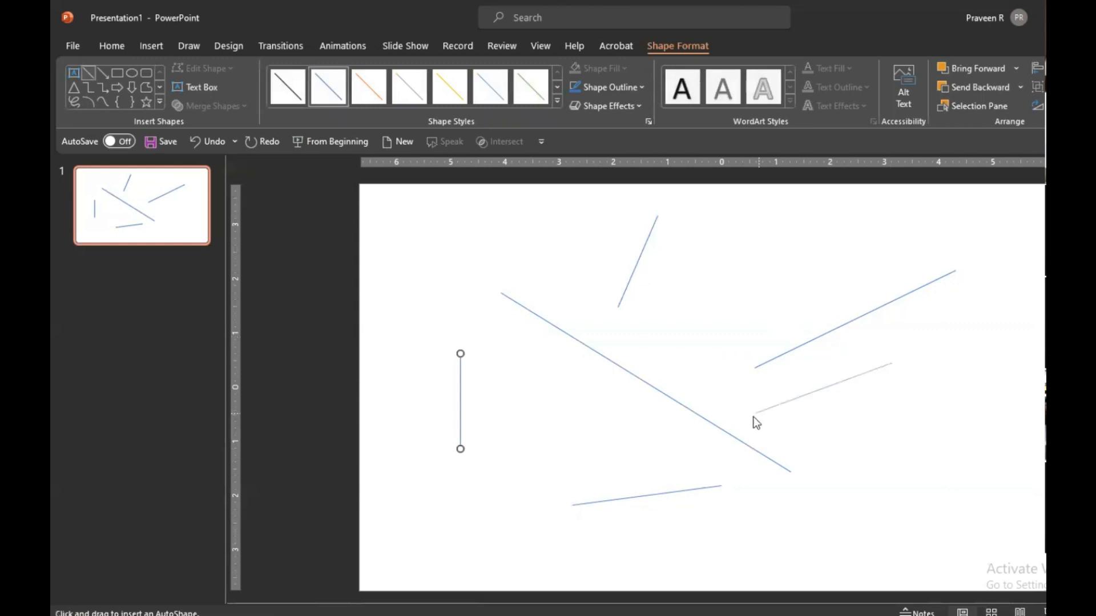
pyautogui.click(85, 72)
pyautogui.moveTo(768, 308); pyautogui.dragTo(609, 388)
pyautogui.click(536, 260)
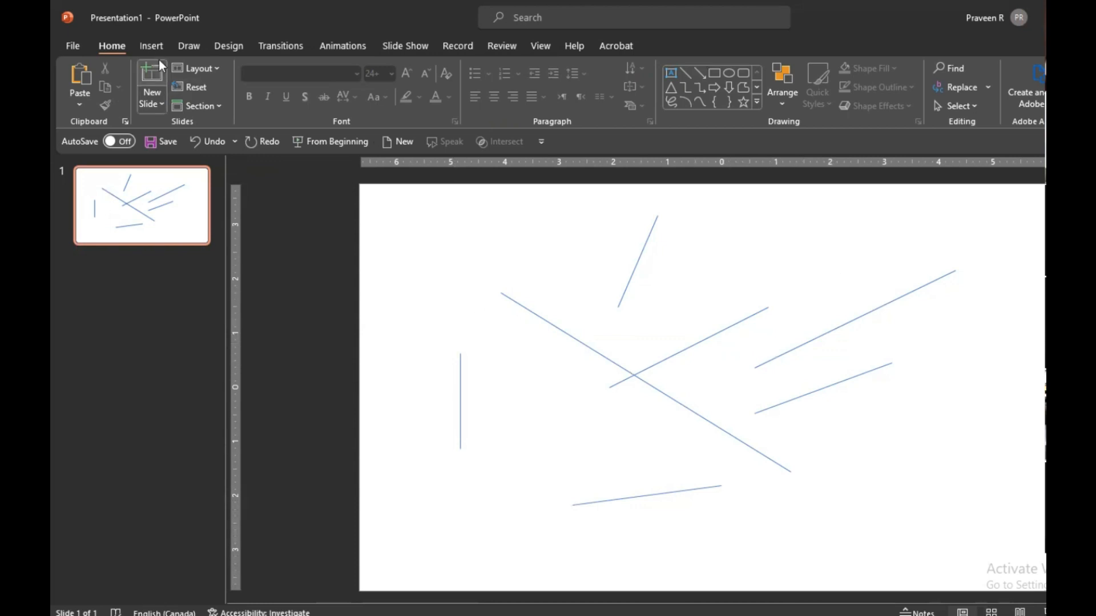
# Lock drawing mode for the straight line and draw several slanted lines in a row across the slide's right half and middle.
pyautogui.click(152, 46)
pyautogui.click(288, 103)
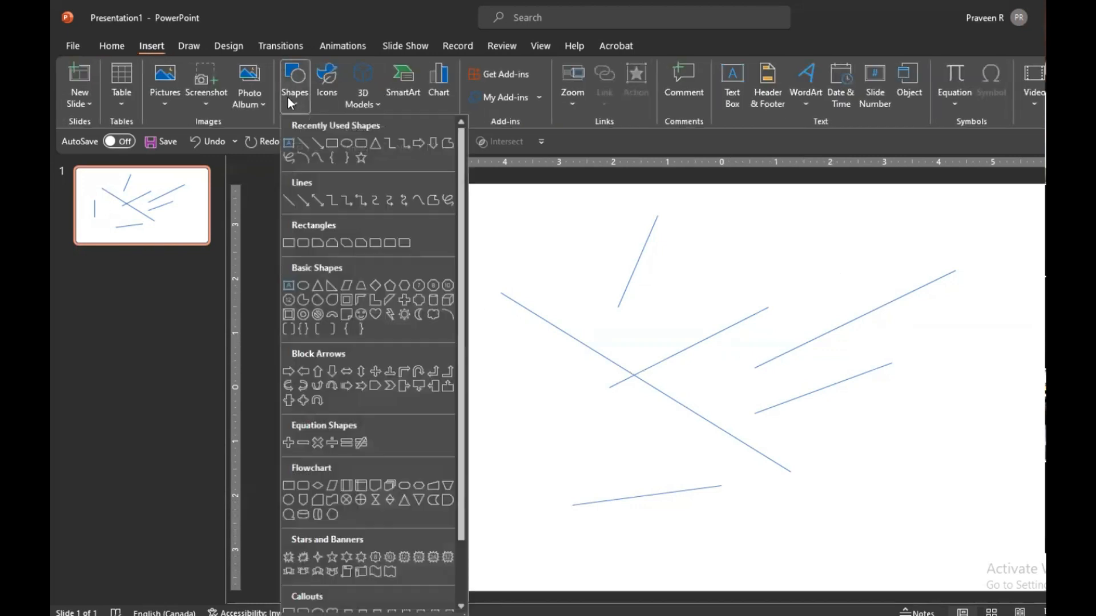
pyautogui.rightClick(301, 145)
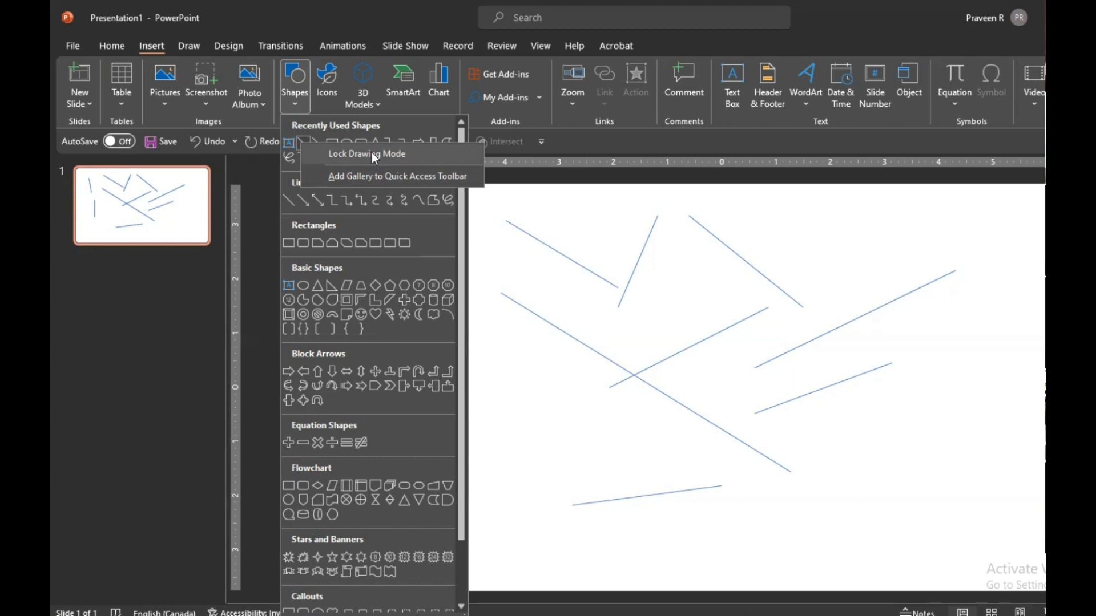
pyautogui.click(372, 152)
pyautogui.moveTo(855, 513); pyautogui.dragTo(923, 438)
pyautogui.moveTo(991, 348); pyautogui.dragTo(867, 439)
pyautogui.moveTo(823, 235); pyautogui.dragTo(974, 308)
pyautogui.moveTo(979, 224); pyautogui.dragTo(850, 274)
pyautogui.moveTo(641, 331); pyautogui.dragTo(702, 287)
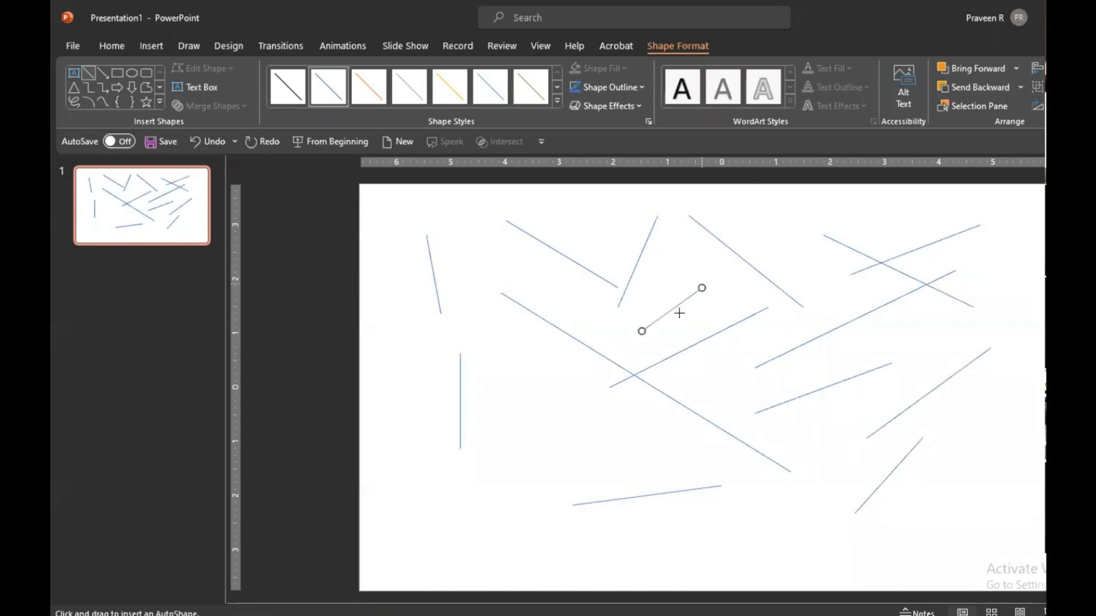
# Draw a series of short lines below the long diagonal, running down into the slide's lower-left corner.
pyautogui.moveTo(494, 330); pyautogui.dragTo(605, 420)
pyautogui.moveTo(493, 383)
pyautogui.mouseDown()
pyautogui.moveTo(555, 455)
pyautogui.moveTo(563, 515)
pyautogui.moveTo(557, 496)
pyautogui.mouseUp()
pyautogui.moveTo(493, 482); pyautogui.dragTo(535, 539)
pyautogui.moveTo(478, 514); pyautogui.dragTo(501, 565)
pyautogui.moveTo(449, 525); pyautogui.dragTo(456, 555)
pyautogui.moveTo(411, 519); pyautogui.dragTo(417, 565)
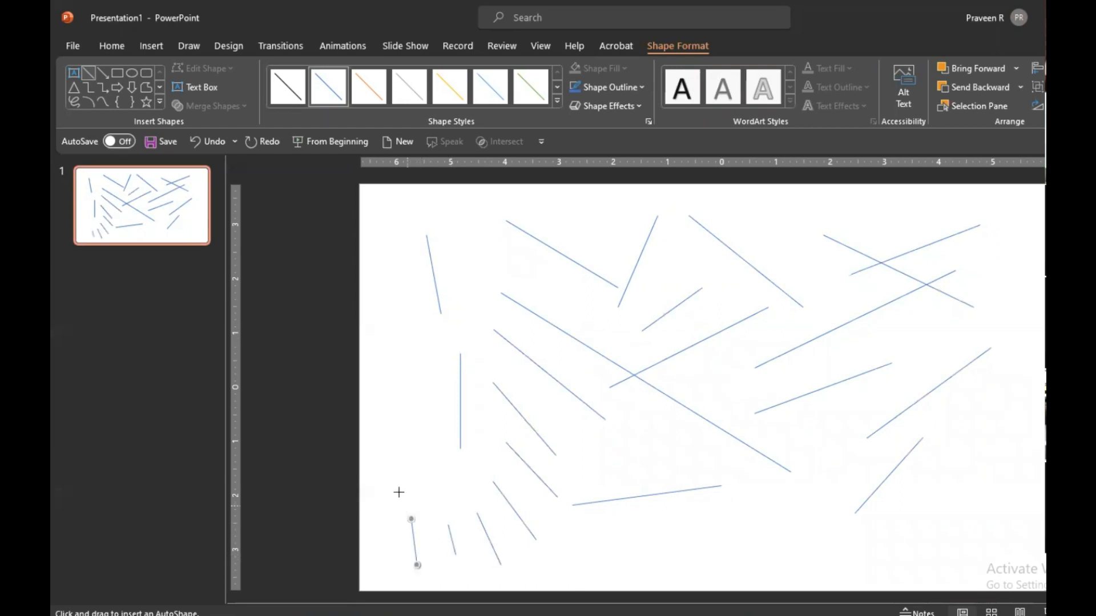
pyautogui.moveTo(391, 481); pyautogui.dragTo(391, 511)
# Lock drawing mode for the straight line once more.
pyautogui.click(151, 48)
pyautogui.click(290, 94)
pyautogui.rightClick(303, 142)
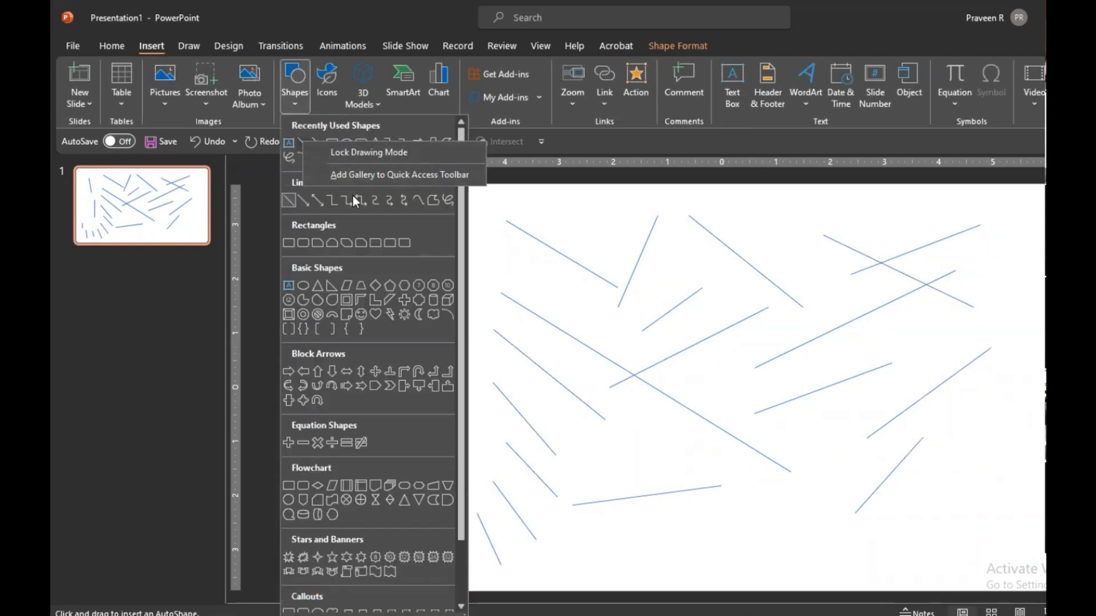
pyautogui.click(354, 152)
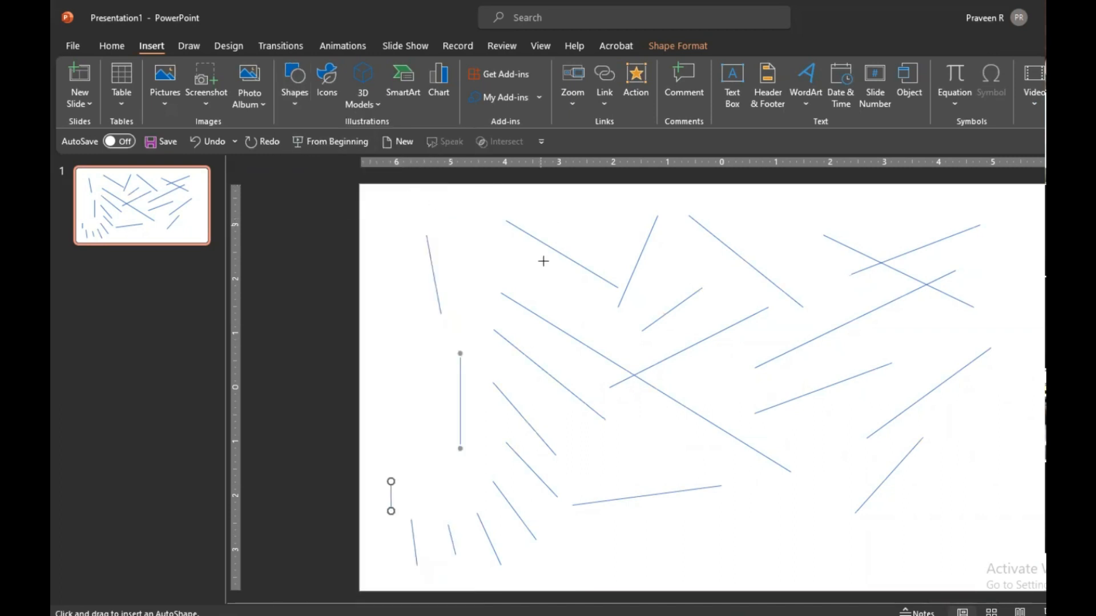
# Draw a rectangle with snipped diagonal corners and move it to the slide's upper-right area.
pyautogui.moveTo(605, 325); pyautogui.dragTo(624, 337)
pyautogui.moveTo(565, 286)
pyautogui.mouseDown()
pyautogui.moveTo(830, 323)
pyautogui.moveTo(932, 269)
pyautogui.moveTo(917, 284)
pyautogui.mouseUp()
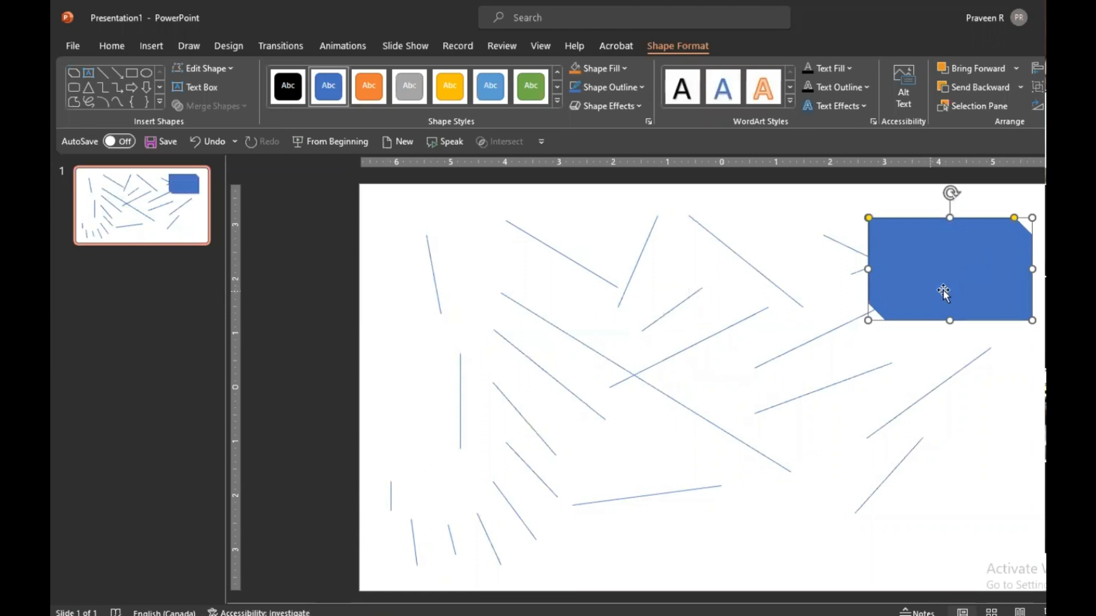
# Lock drawing mode for the snipped-corner rectangle, draw seven more in different sizes across the slide, and leave drawing mode.
pyautogui.click(151, 45)
pyautogui.click(293, 84)
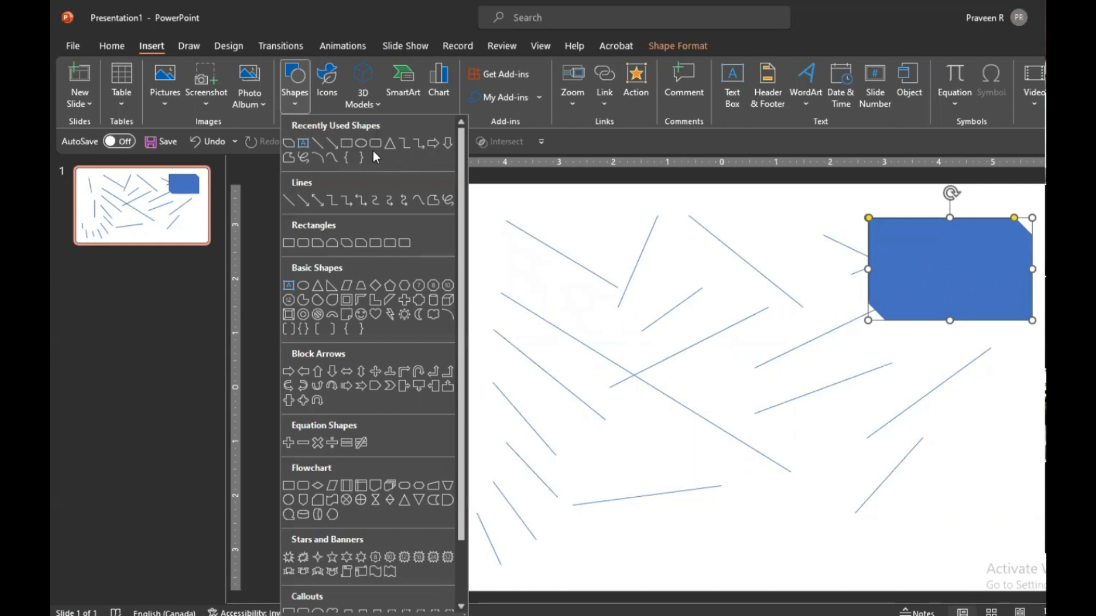
pyautogui.rightClick(288, 143)
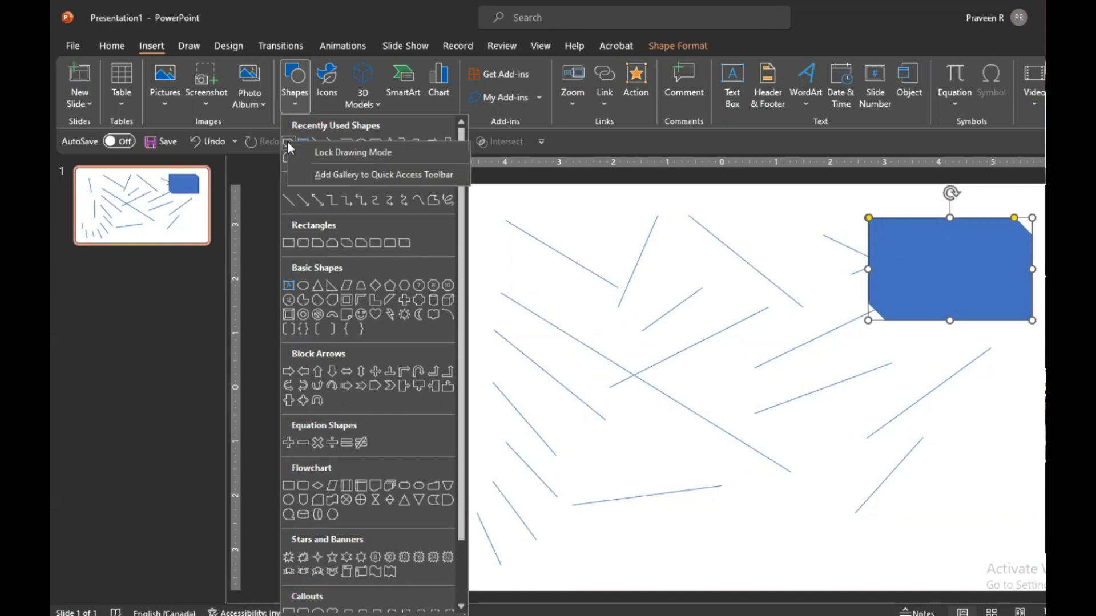
pyautogui.click(368, 153)
pyautogui.moveTo(386, 254); pyautogui.dragTo(545, 368)
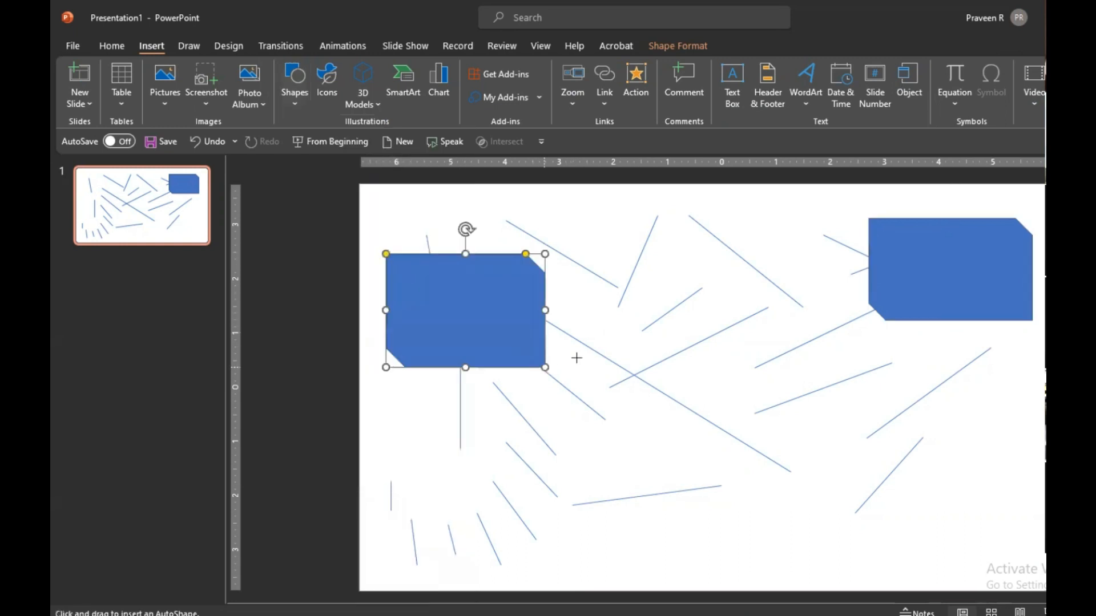
pyautogui.moveTo(524, 418); pyautogui.dragTo(606, 477)
pyautogui.moveTo(612, 324); pyautogui.dragTo(705, 427)
pyautogui.moveTo(754, 392); pyautogui.dragTo(830, 465)
pyautogui.moveTo(755, 290); pyautogui.dragTo(681, 231)
pyautogui.moveTo(556, 224); pyautogui.dragTo(657, 290)
pyautogui.moveTo(392, 412); pyautogui.dragTo(456, 497)
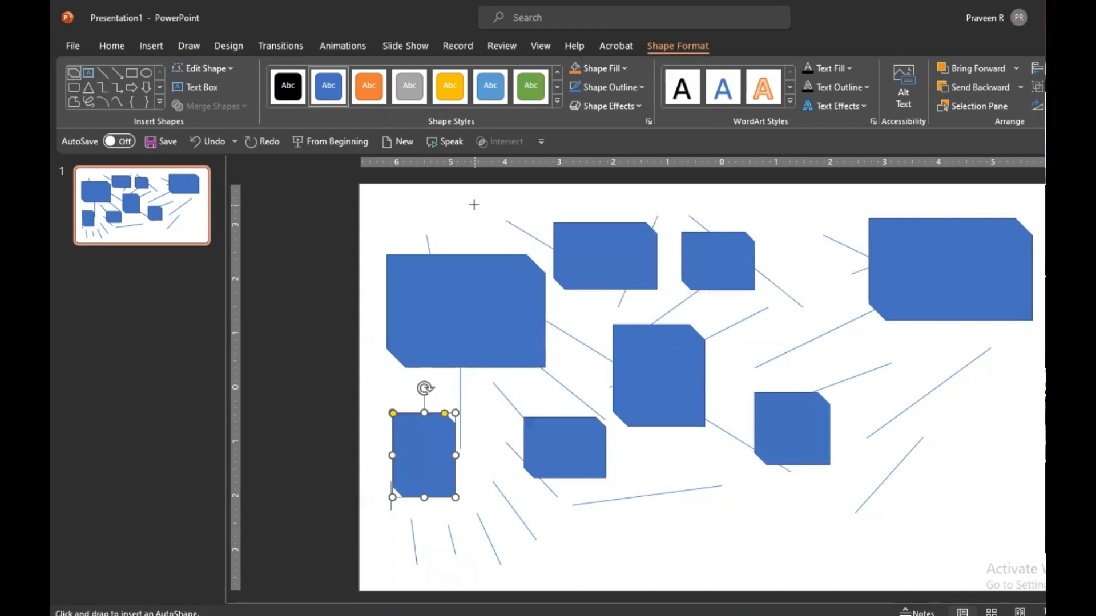
pyautogui.press('Escape')
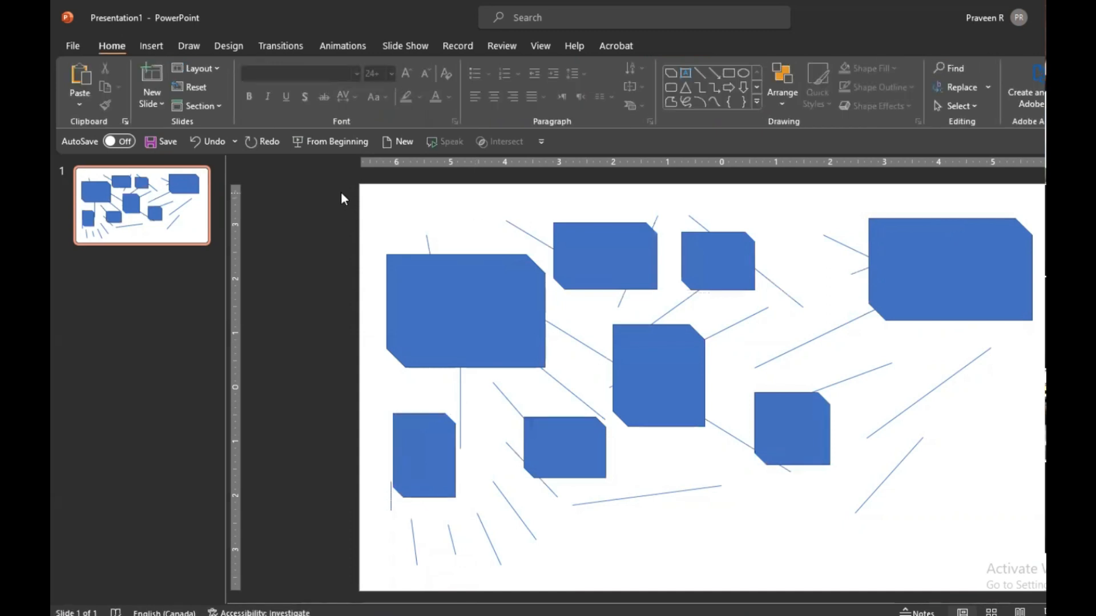
# Duplicate the slide and delete all lines and rectangles from the duplicate.
pyautogui.hotkey('ctrl', 'd')
pyautogui.moveTo(347, 193); pyautogui.dragTo(1044, 588)
pyautogui.press('Delete')
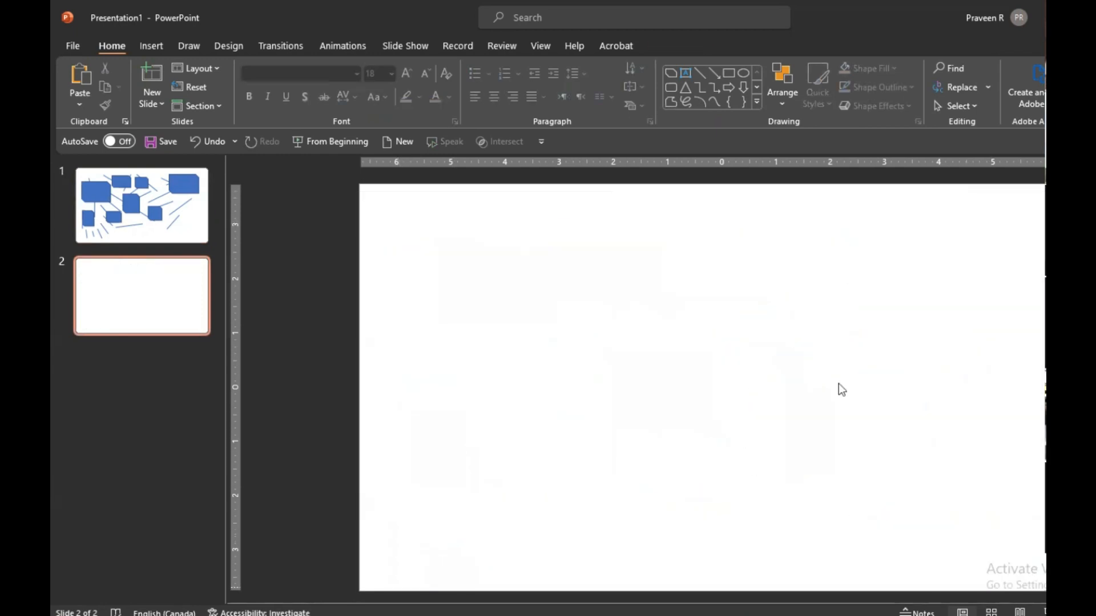
# Draw a slanted freehand-angle straight line in the left part of the blank second slide.
pyautogui.click(149, 45)
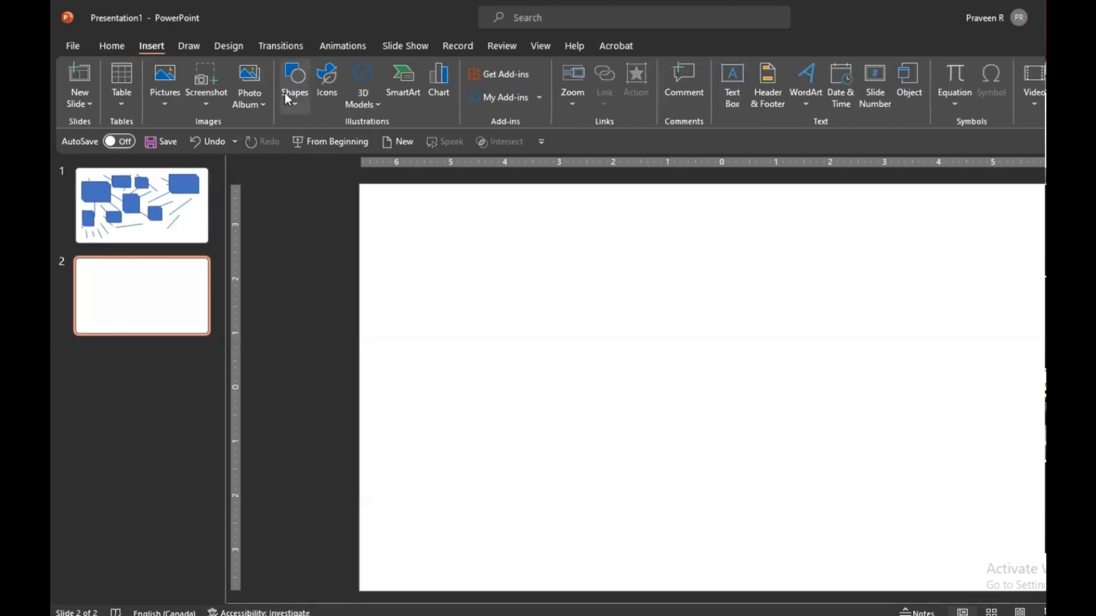
pyautogui.click(291, 86)
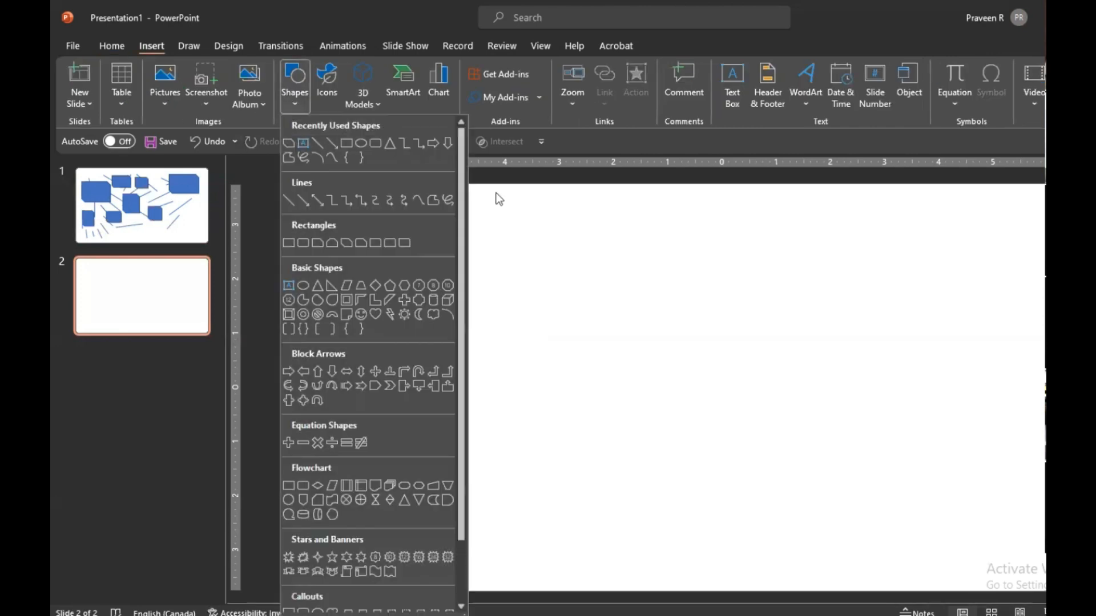
pyautogui.click(321, 144)
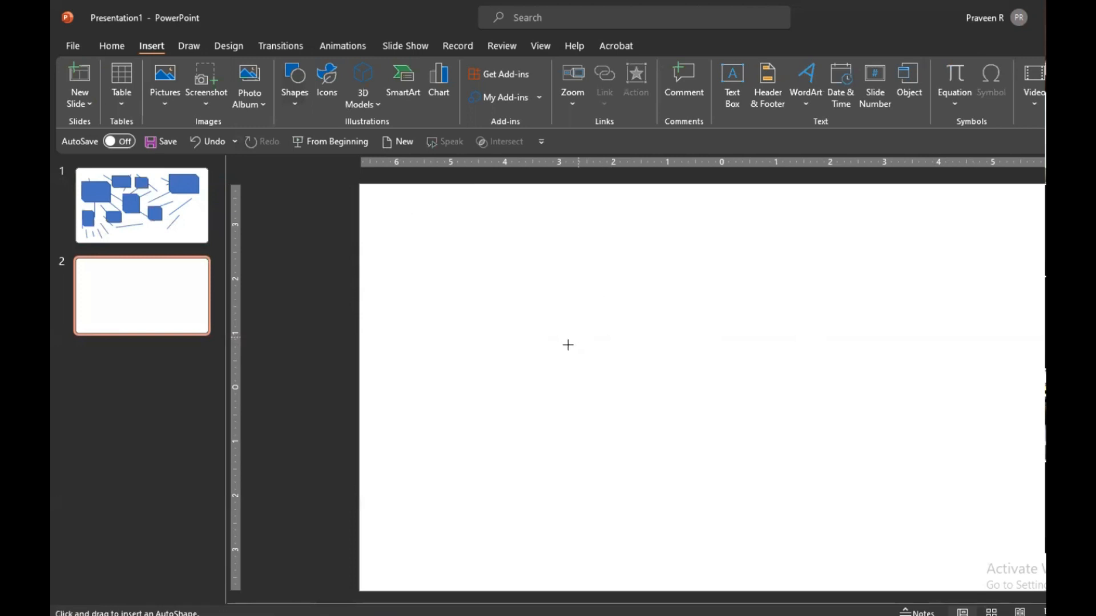
pyautogui.moveTo(522, 271); pyautogui.dragTo(444, 407)
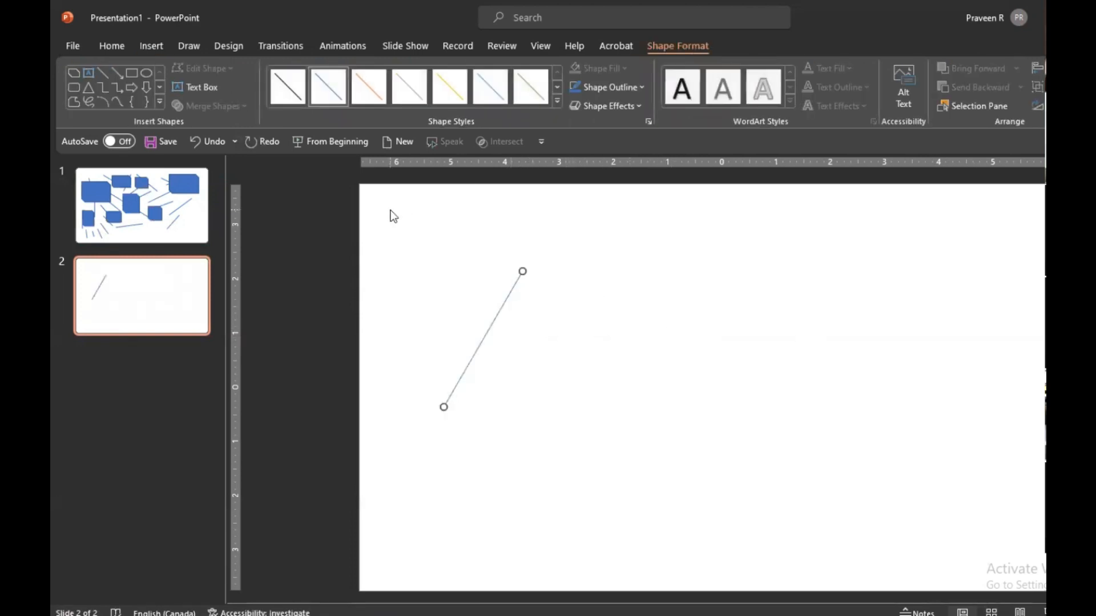
# Draw a second line constrained to a perfectly vertical angle, beside the slanted line and left of the slide's centre.
pyautogui.click(148, 46)
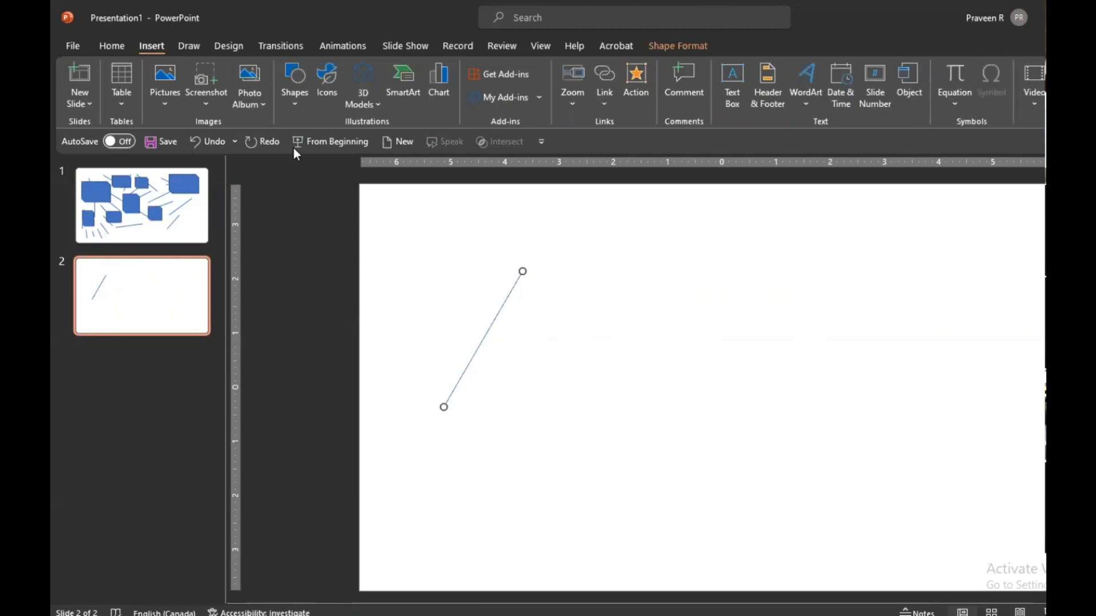
pyautogui.click(292, 92)
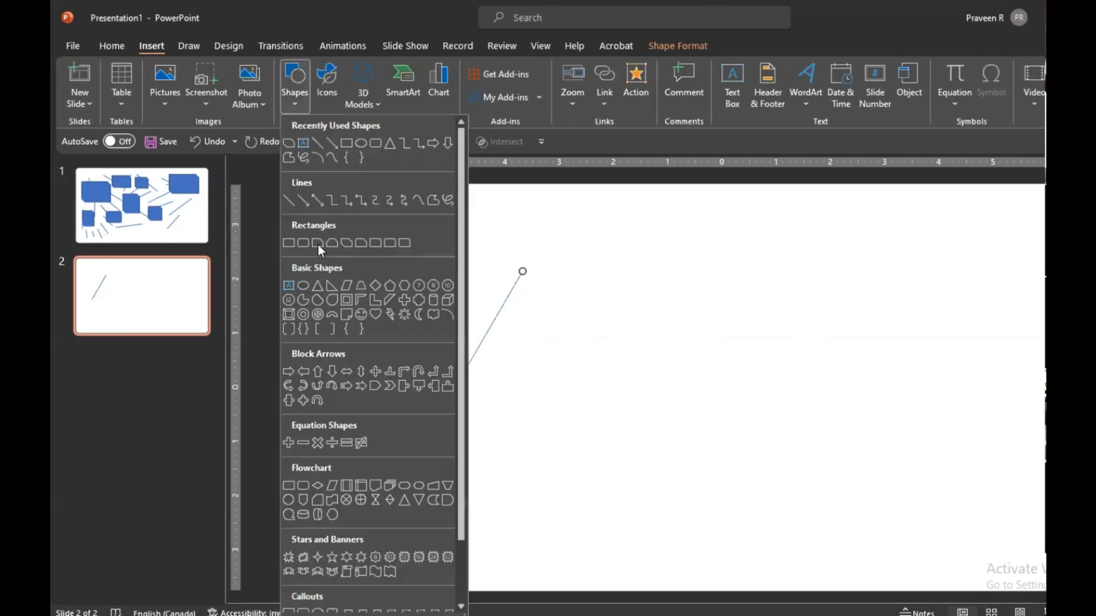
pyautogui.click(316, 143)
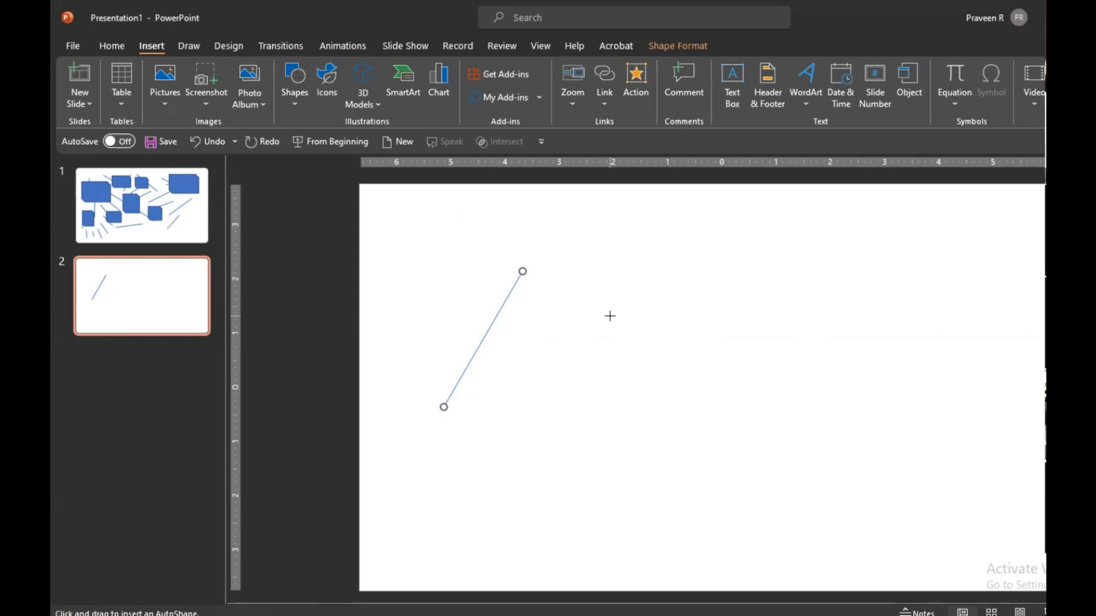
pyautogui.moveTo(445, 237); pyautogui.dragTo(682, 437)
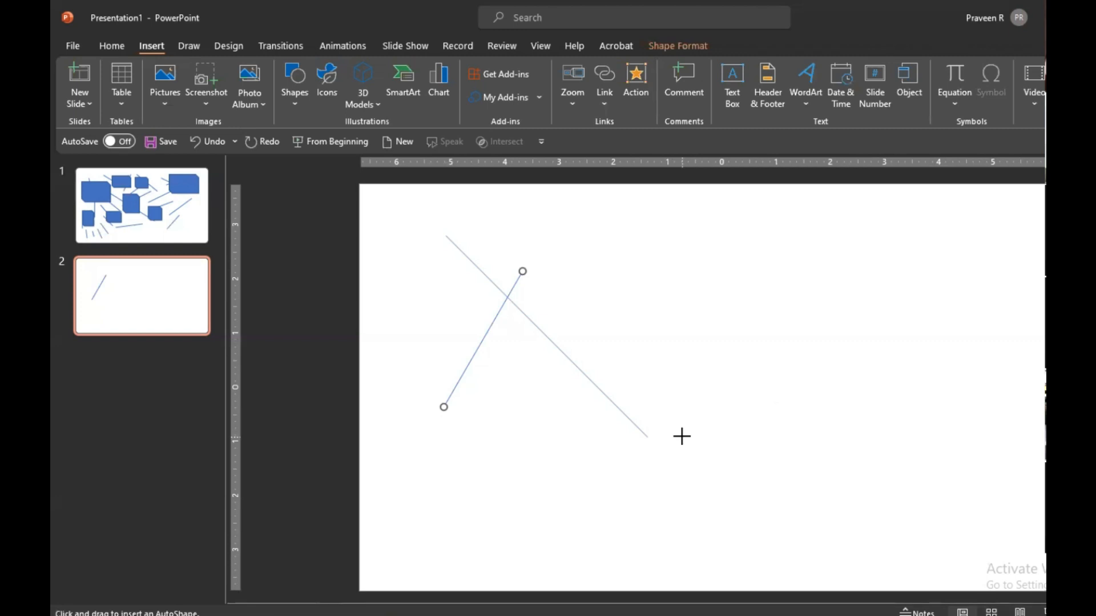
# Lock drawing mode for the cloud shape, draw six clouds of different sizes on the slide's right half, and leave drawing mode.
pyautogui.click(151, 45)
pyautogui.click(295, 84)
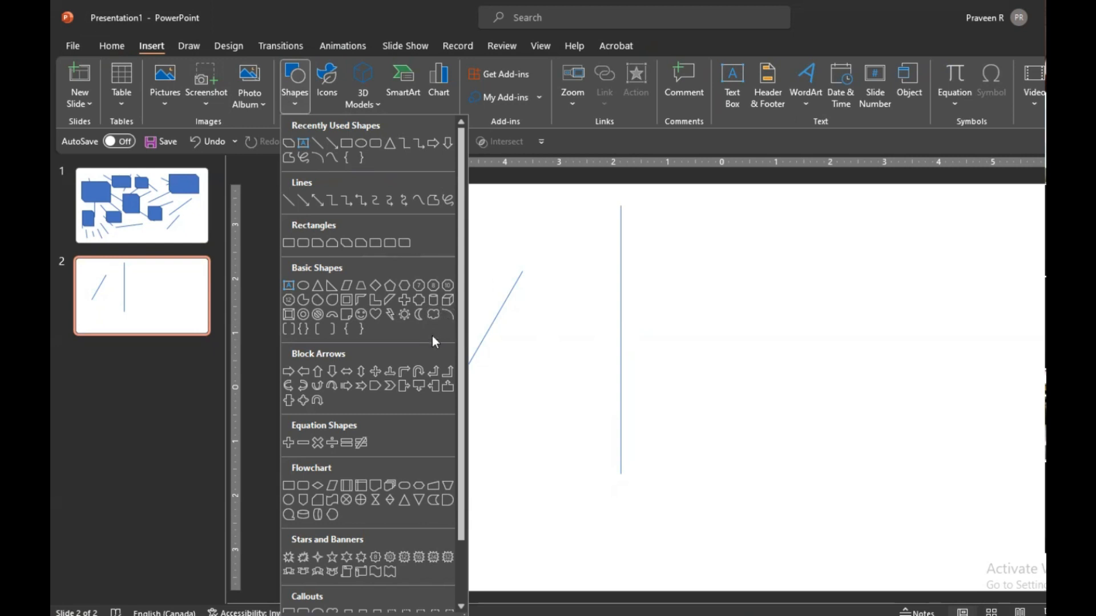
pyautogui.rightClick(433, 318)
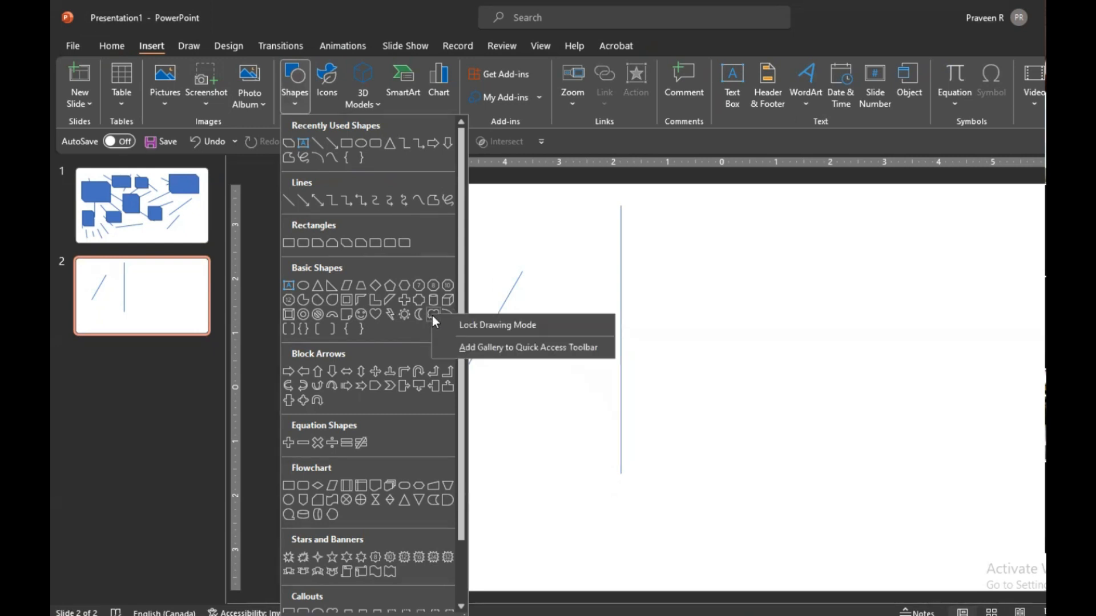
pyautogui.click(473, 323)
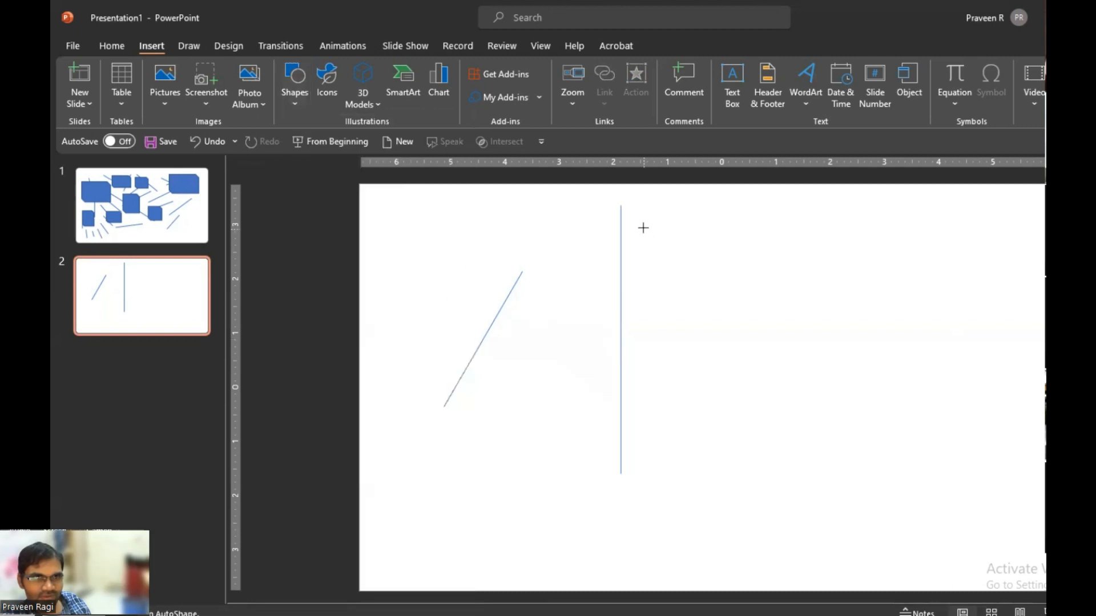
pyautogui.moveTo(643, 228); pyautogui.dragTo(717, 306)
pyautogui.moveTo(752, 234); pyautogui.dragTo(803, 290)
pyautogui.moveTo(827, 247); pyautogui.dragTo(883, 311)
pyautogui.moveTo(908, 277); pyautogui.dragTo(944, 304)
pyautogui.moveTo(704, 326); pyautogui.dragTo(779, 389)
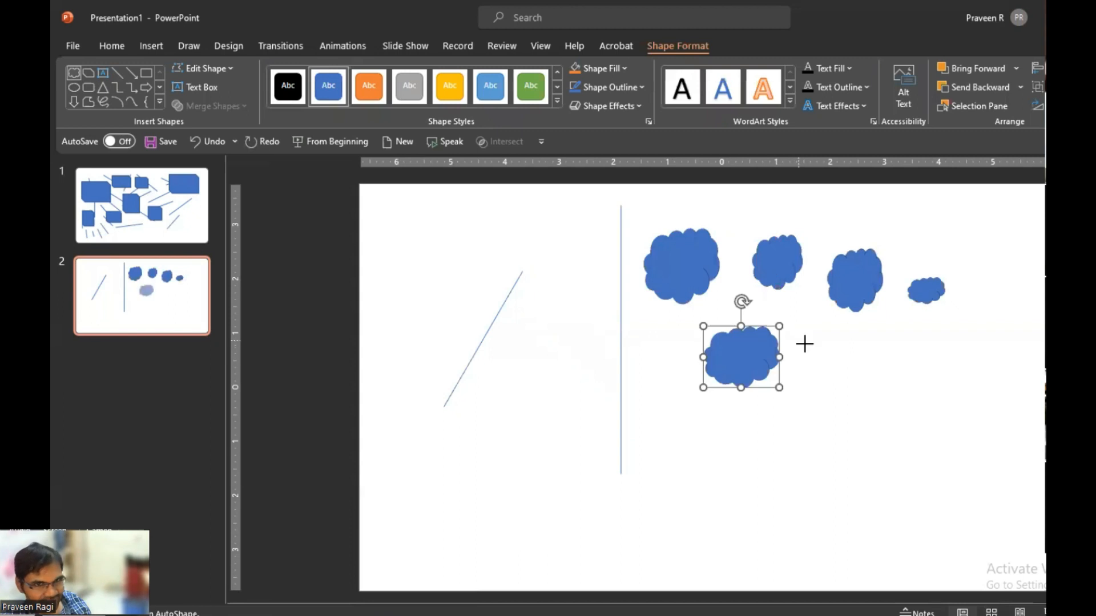
pyautogui.moveTo(801, 341); pyautogui.dragTo(908, 415)
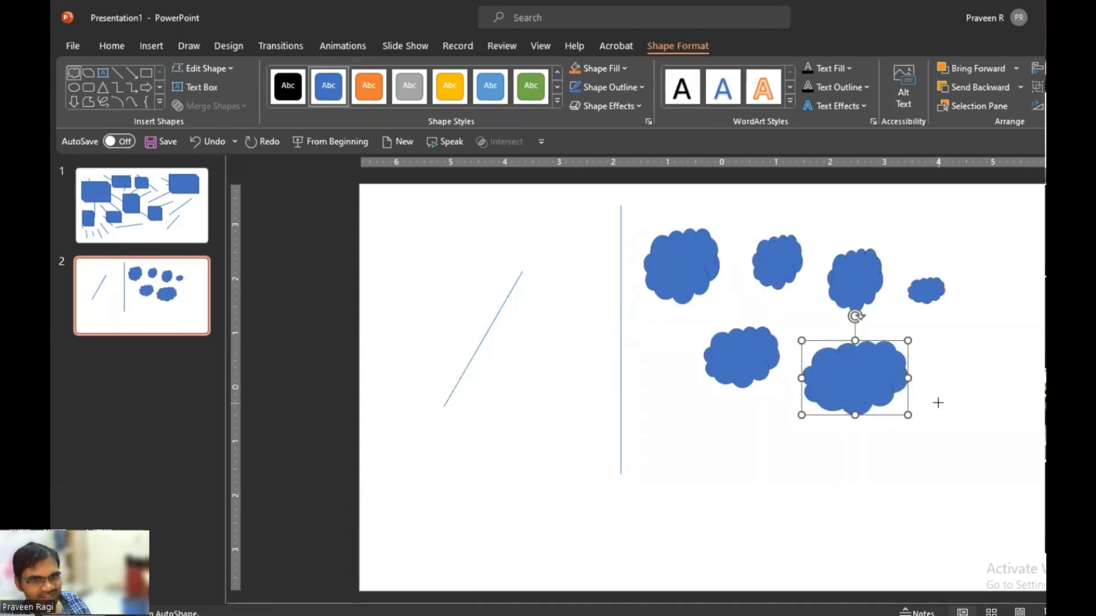
pyautogui.press('Escape')
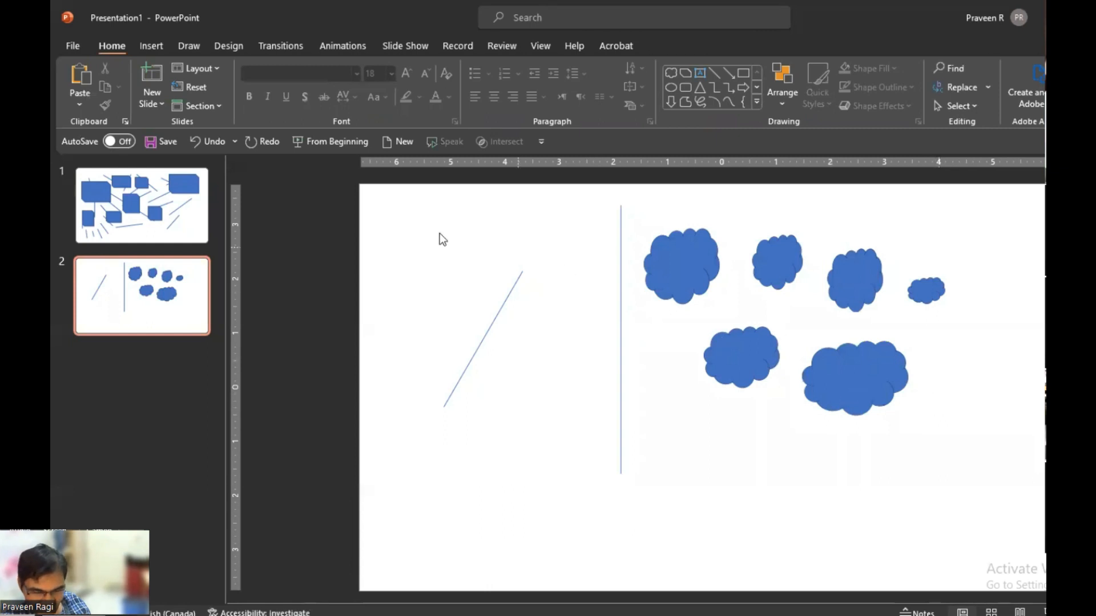
# Delete both lines and all six clouds from the second slide.
pyautogui.moveTo(400, 204); pyautogui.dragTo(976, 497)
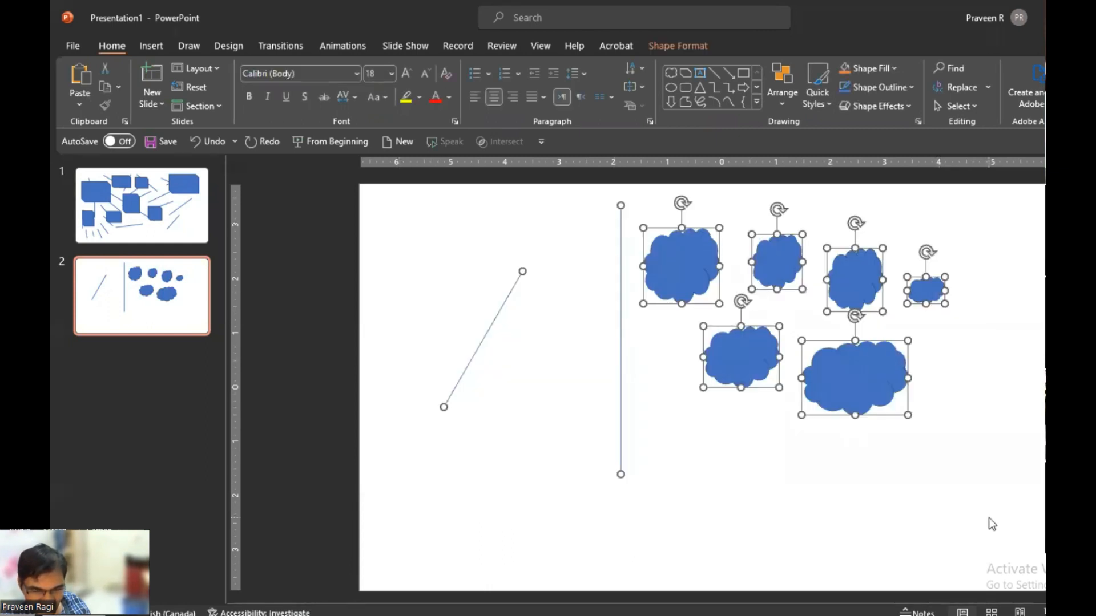
pyautogui.press('Delete')
# Draw a diagonal line arrow sloping down toward the slide's centre and delete it again.
pyautogui.click(151, 45)
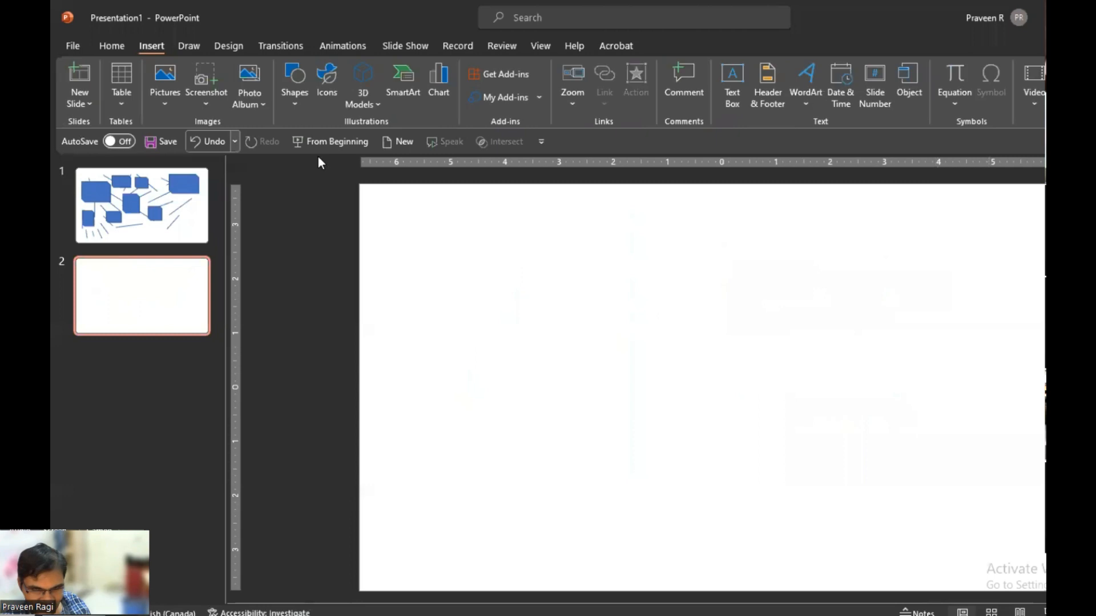
pyautogui.click(290, 90)
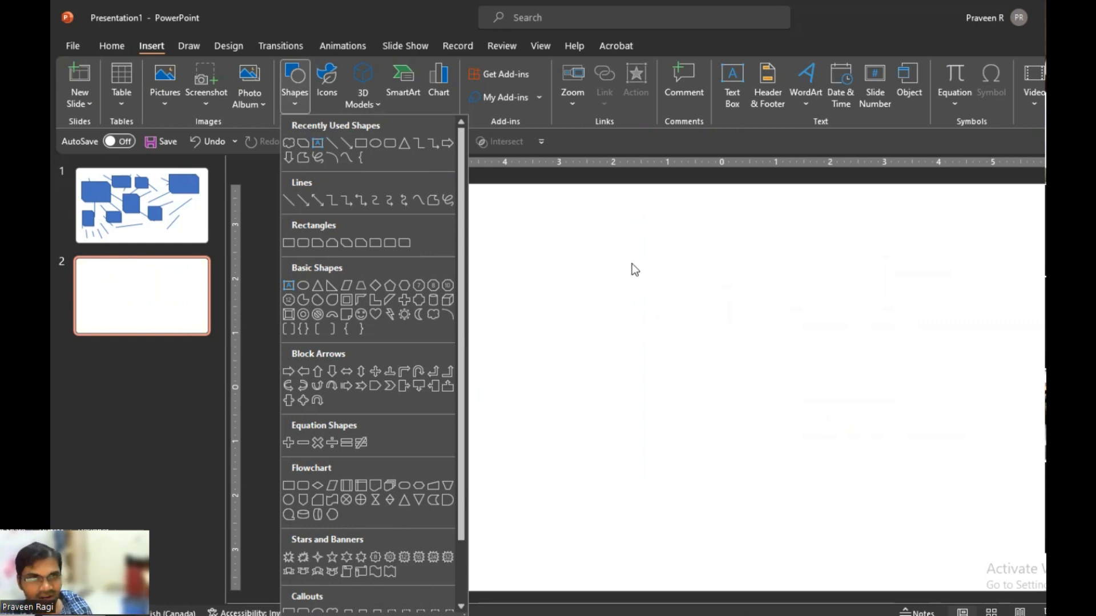
pyautogui.click(345, 144)
pyautogui.moveTo(526, 267)
pyautogui.mouseDown()
pyautogui.moveTo(543, 352)
pyautogui.moveTo(721, 364)
pyautogui.mouseUp()
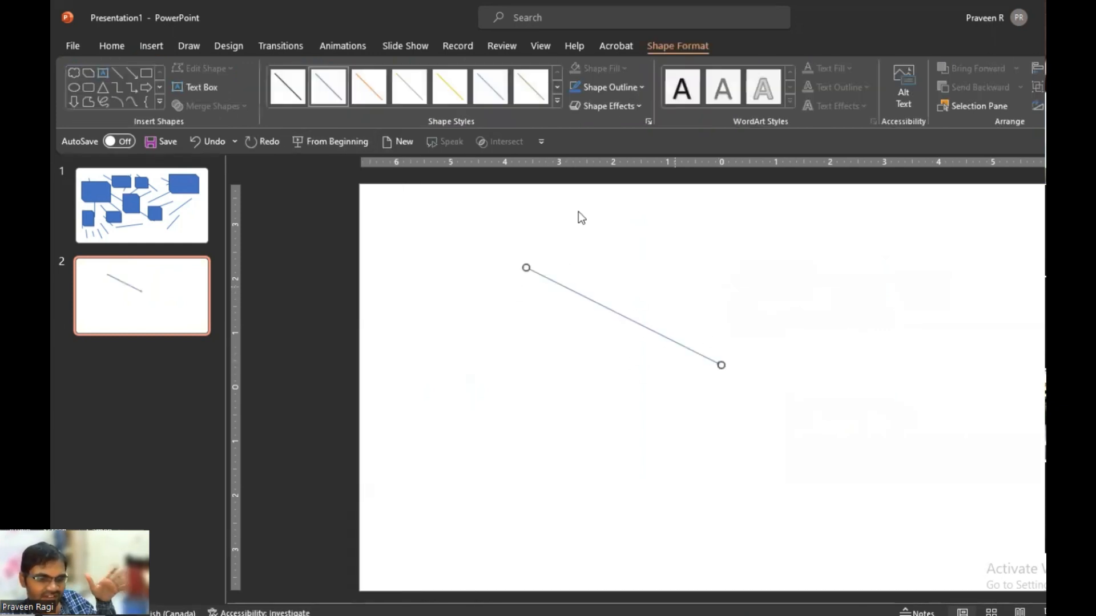
pyautogui.moveTo(474, 217); pyautogui.dragTo(816, 455)
pyautogui.press('Delete')
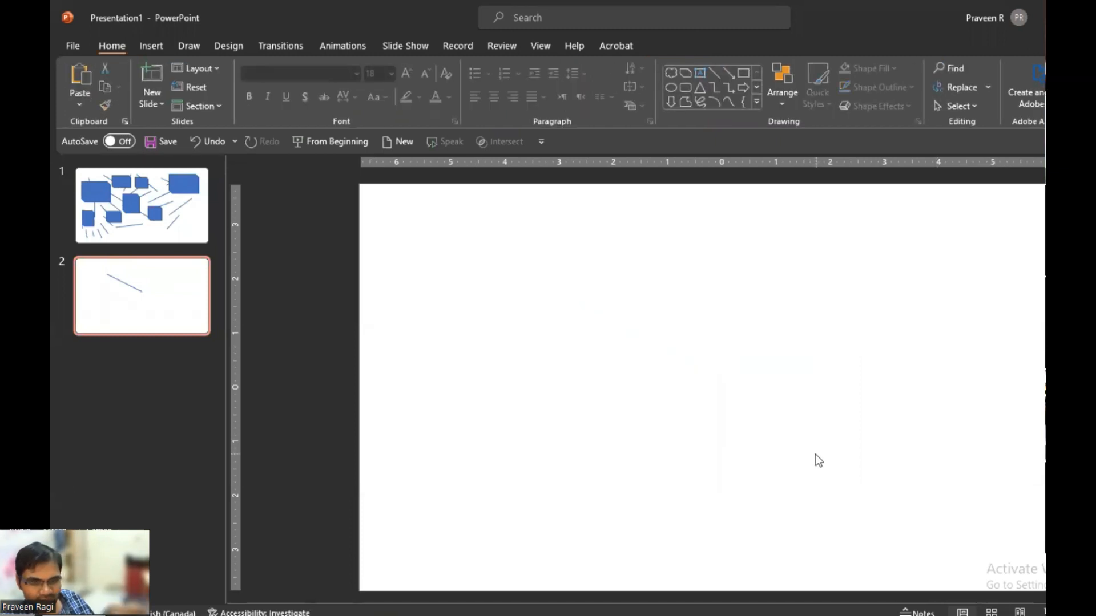
# Draw a large rectangle on the left half of the slide and deselect it.
pyautogui.click(152, 51)
pyautogui.click(303, 107)
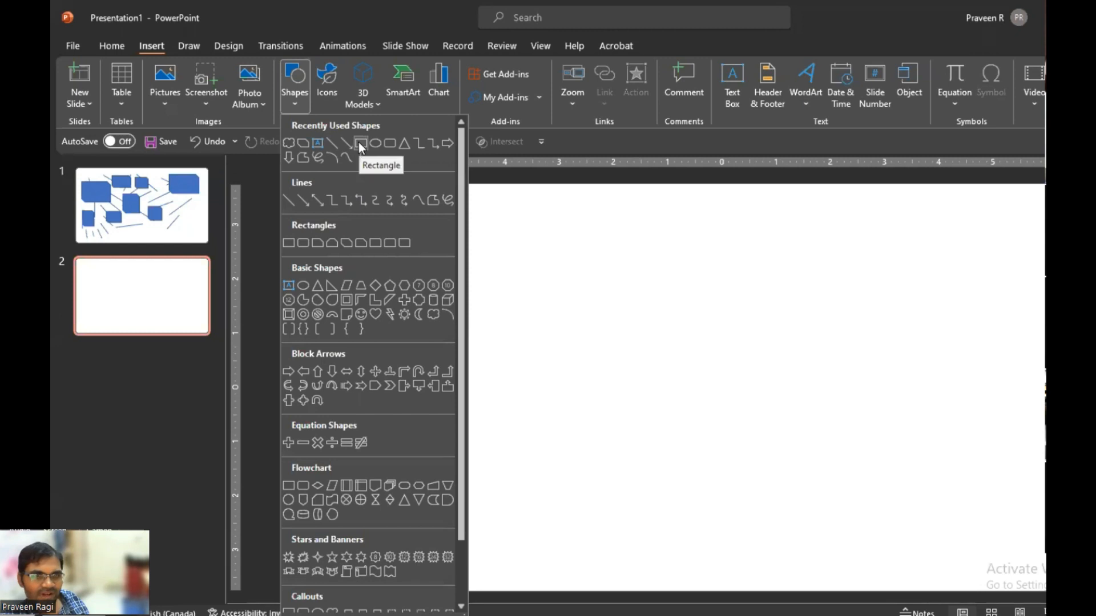
pyautogui.click(359, 143)
pyautogui.moveTo(425, 248); pyautogui.dragTo(721, 452)
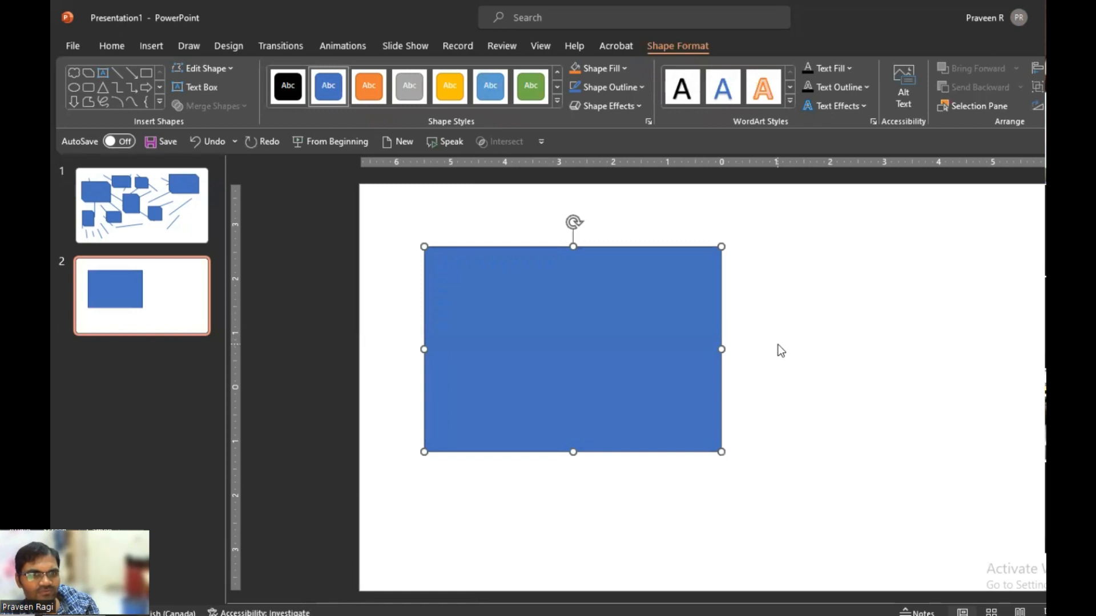
pyautogui.click(840, 325)
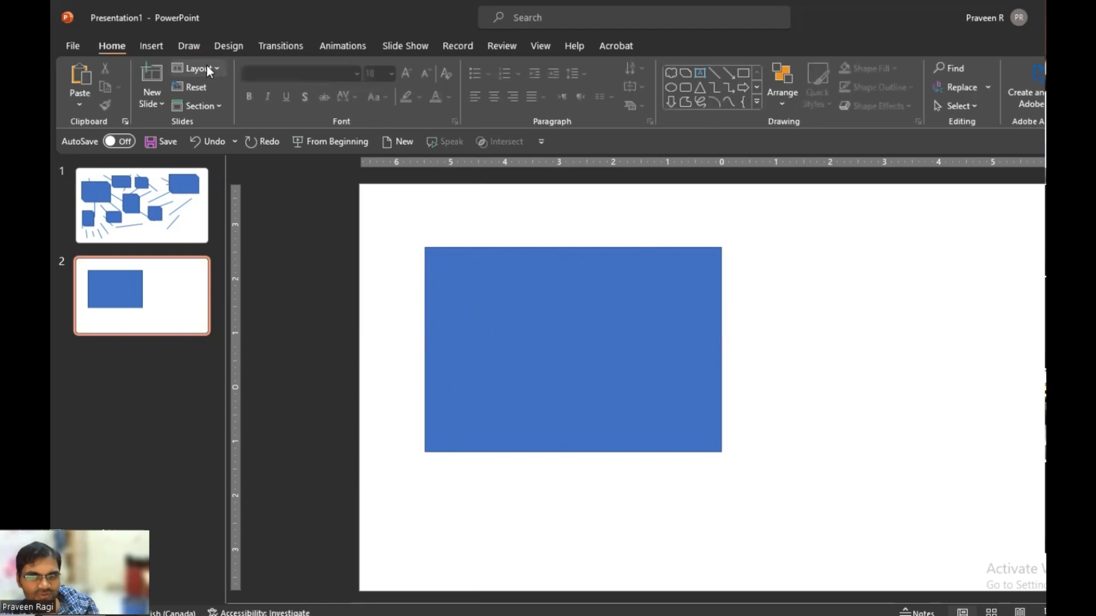
# Draw a rectangle constrained to a perfect square on the right half of the slide and deselect it.
pyautogui.click(151, 46)
pyautogui.click(281, 102)
pyautogui.click(366, 139)
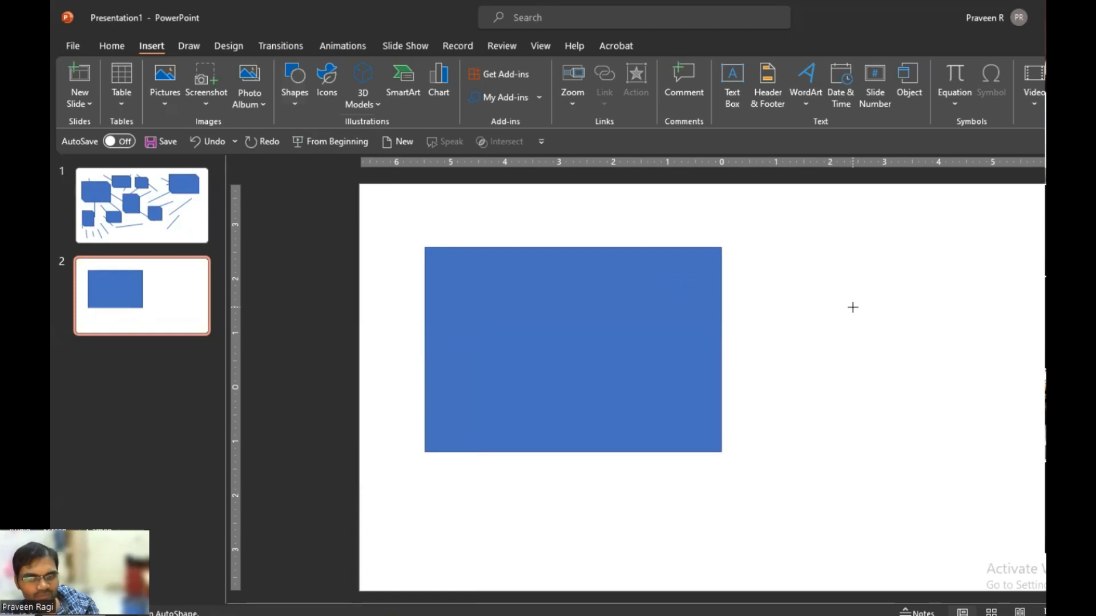
pyautogui.moveTo(790, 233); pyautogui.dragTo(928, 465)
pyautogui.click(743, 467)
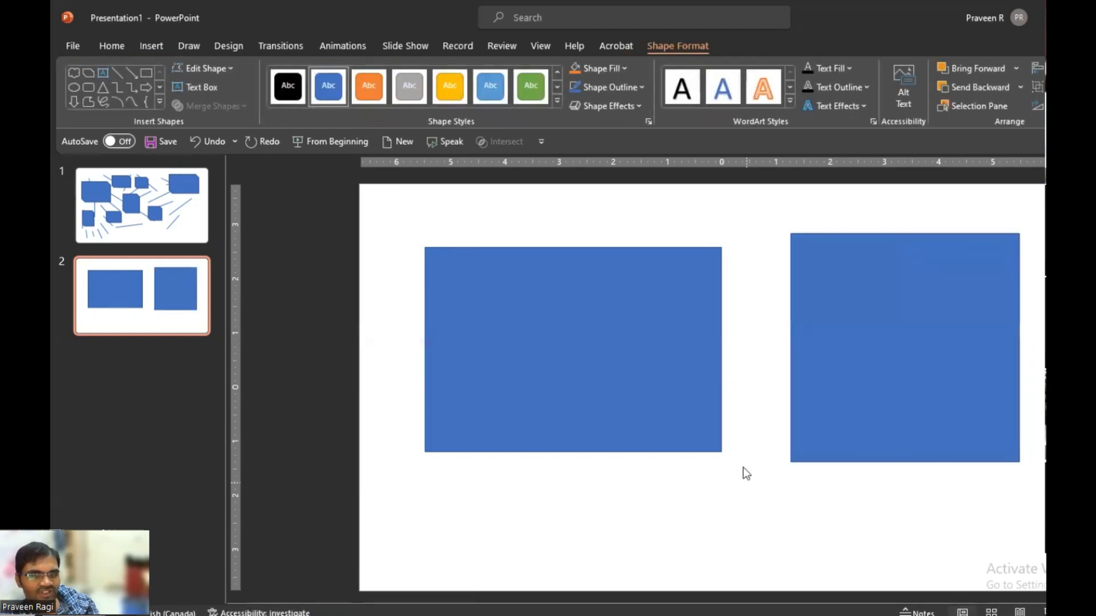
# Draw a tall oval overlapping the lower-left part of the large rectangle.
pyautogui.click(147, 46)
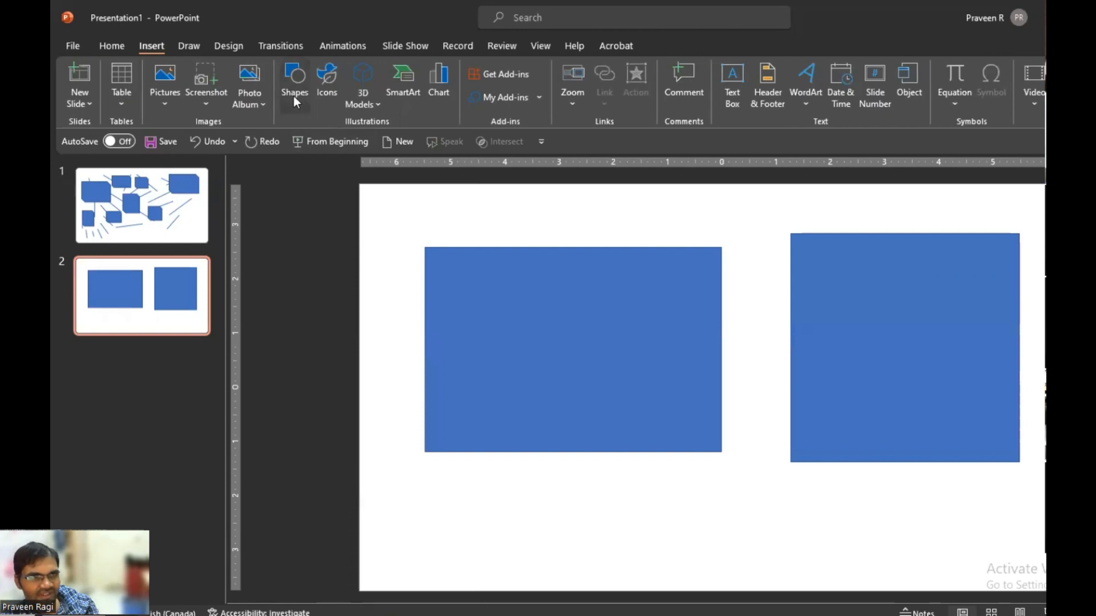
pyautogui.click(294, 96)
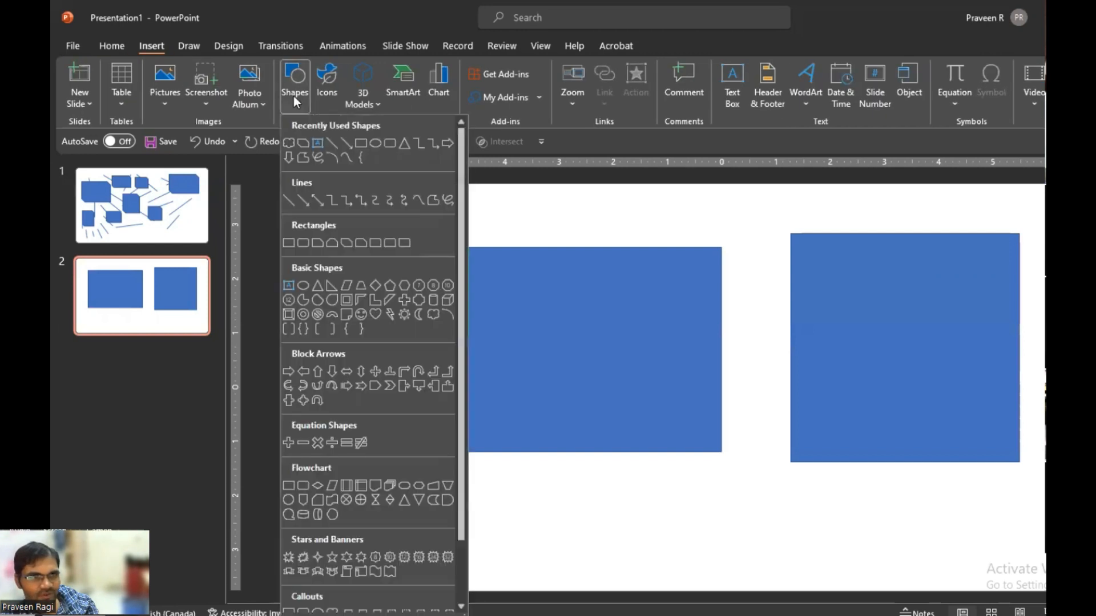
pyautogui.click(378, 144)
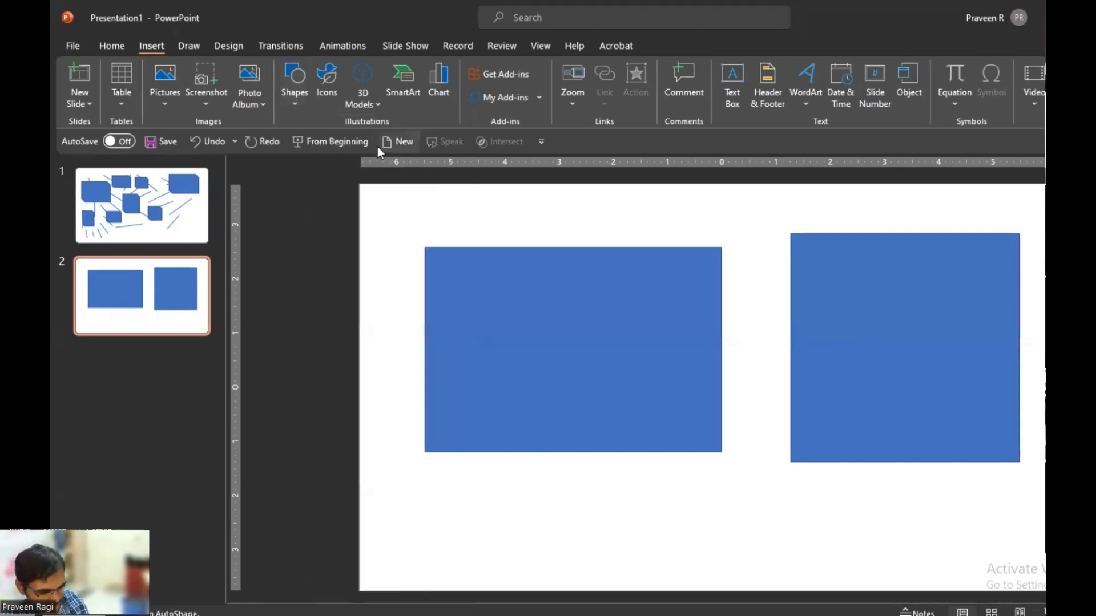
pyautogui.moveTo(376, 307); pyautogui.dragTo(523, 522)
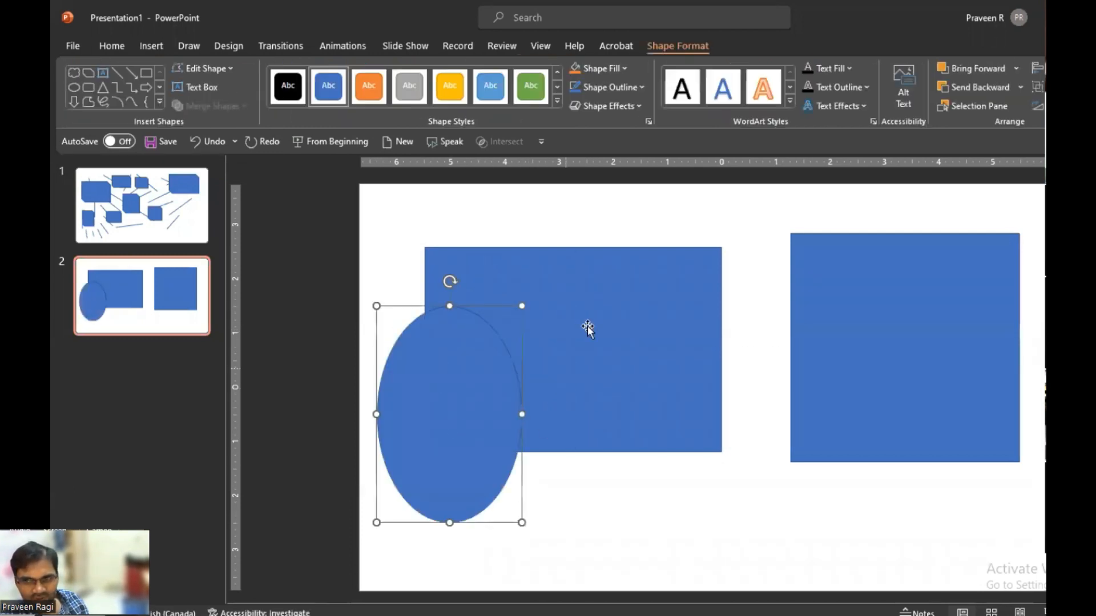
# Move the large rectangle partly off the slide's upper-left corner and move the oval down to the slide's lower edge.
pyautogui.click(687, 322)
pyautogui.moveTo(661, 354); pyautogui.dragTo(549, 289)
pyautogui.moveTo(587, 495); pyautogui.dragTo(590, 596)
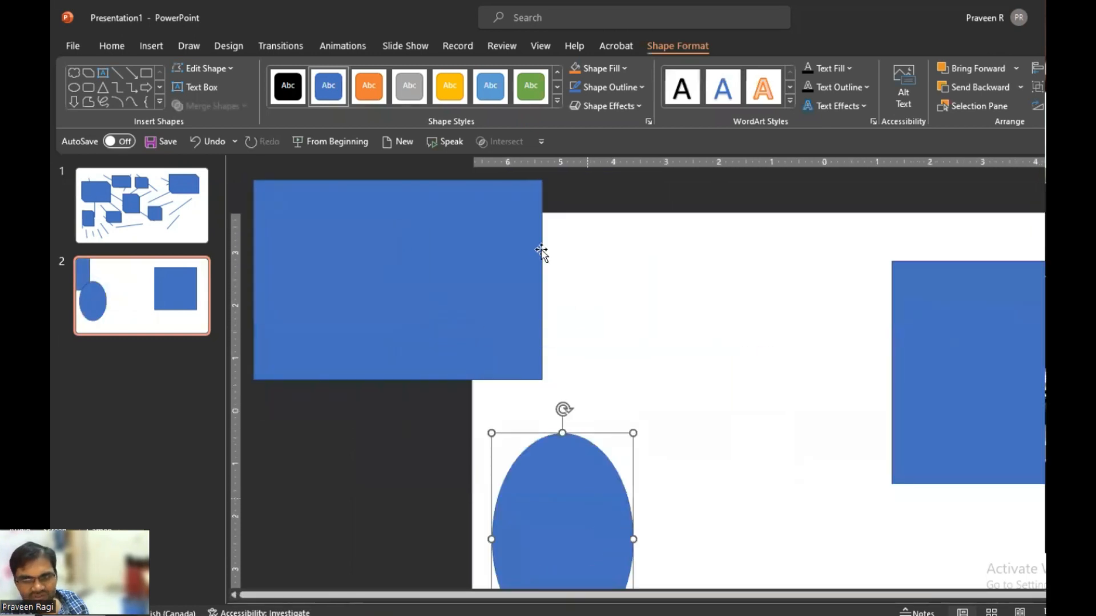
# Draw an oval constrained to a perfect circle in the empty area beside the square.
pyautogui.click(152, 45)
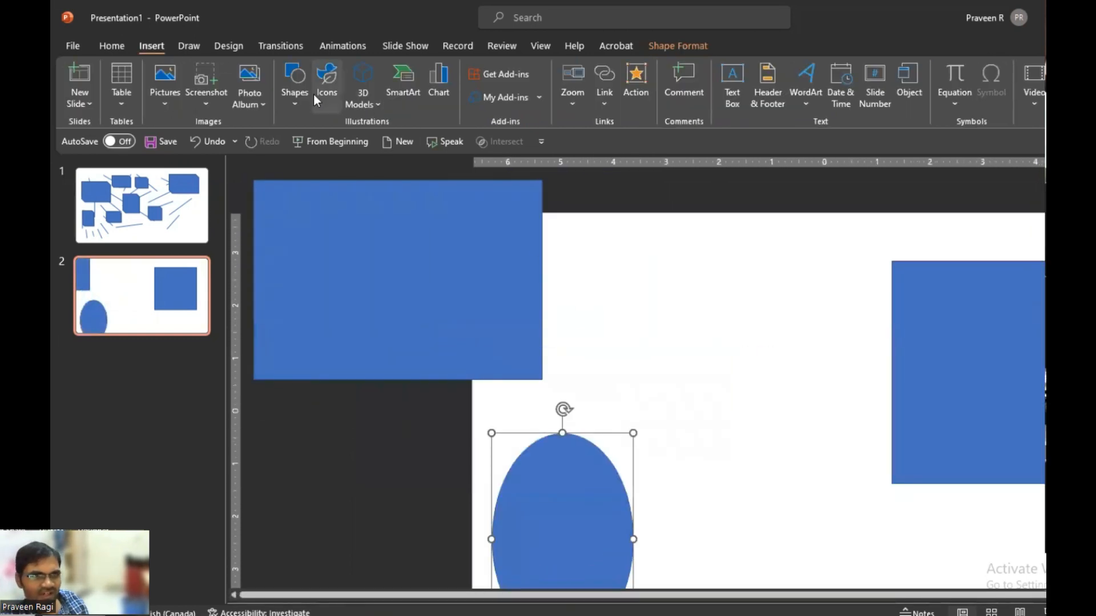
pyautogui.click(374, 143)
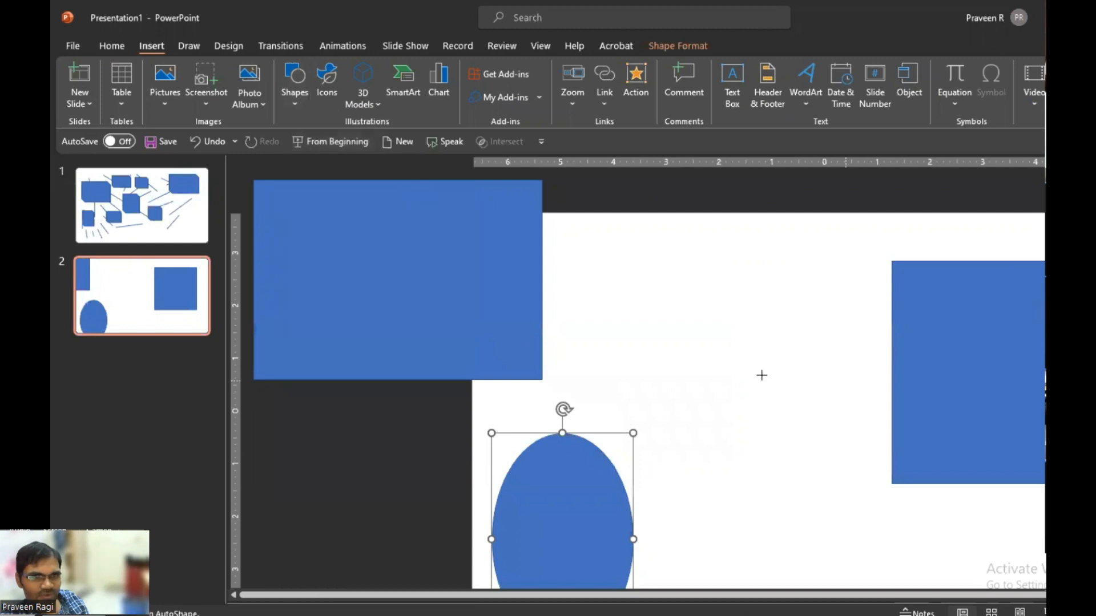
pyautogui.moveTo(656, 255); pyautogui.dragTo(822, 477)
pyautogui.moveTo(807, 403); pyautogui.dragTo(807, 405)
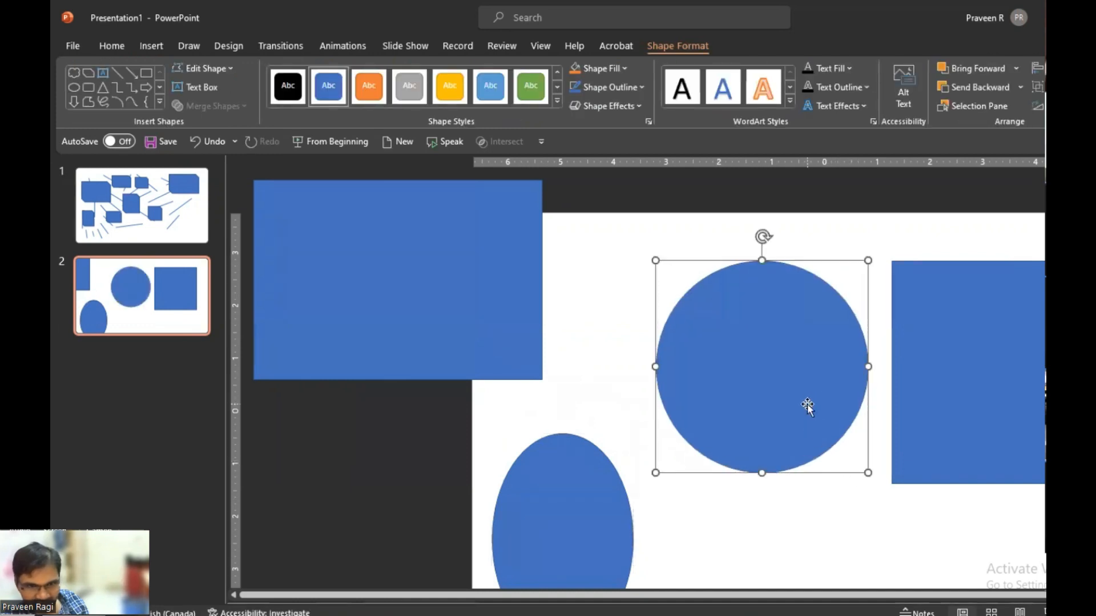
# Look through the shape gallery's categories, from lines and rectangles to callouts and action buttons.
pyautogui.scroll(-1, 807, 404)
pyautogui.click(151, 45)
pyautogui.click(297, 96)
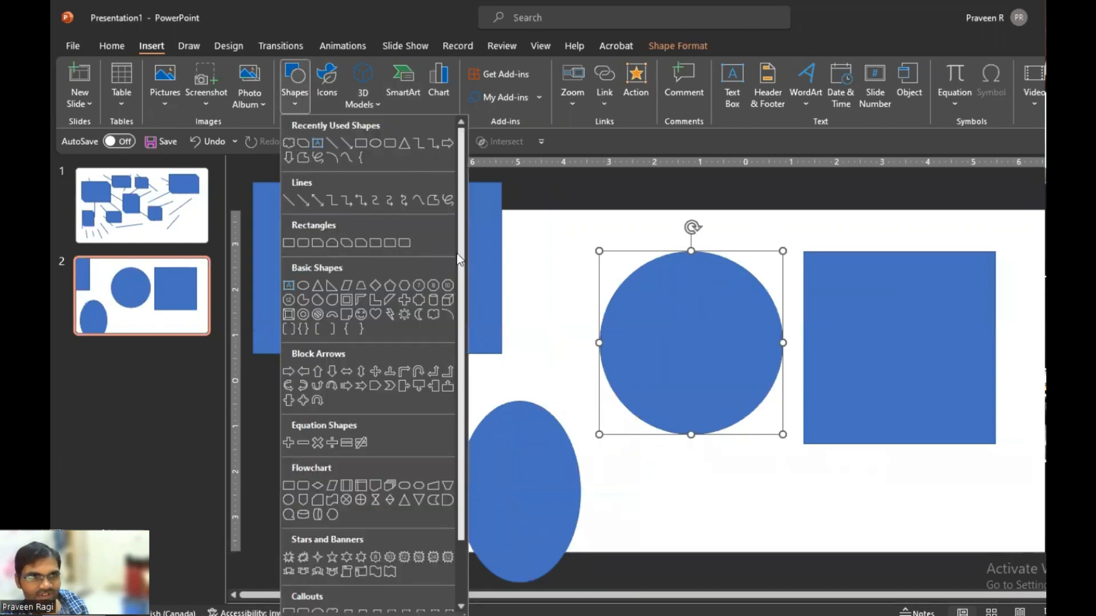
pyautogui.scroll(-1, 463, 299)
pyautogui.moveTo(463, 299); pyautogui.dragTo(451, 337)
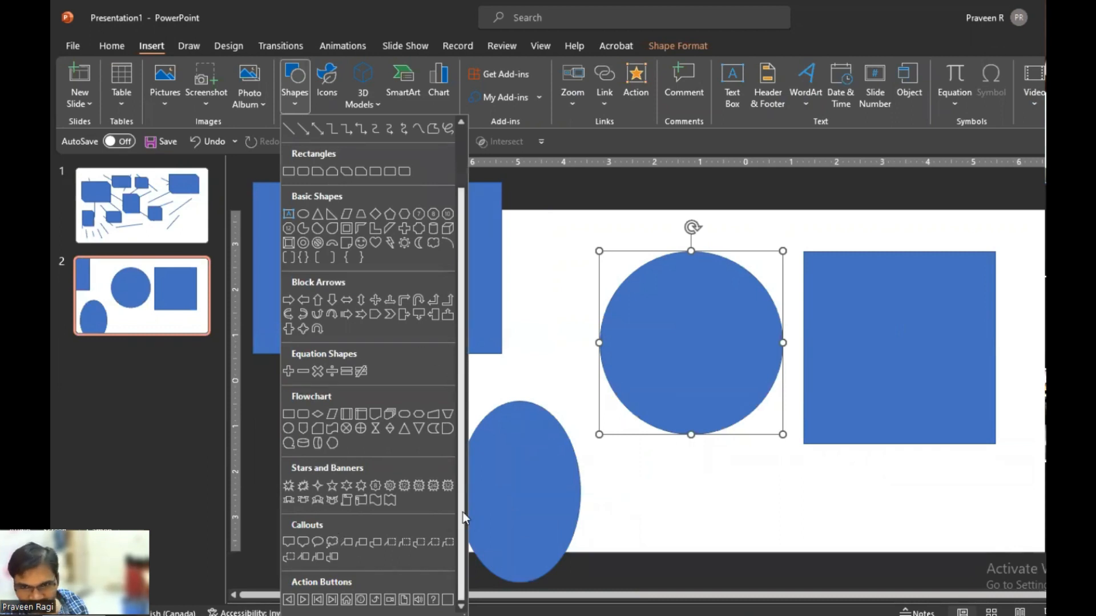
pyautogui.moveTo(463, 517); pyautogui.dragTo(471, 388)
pyautogui.scroll(-2, 378, 461)
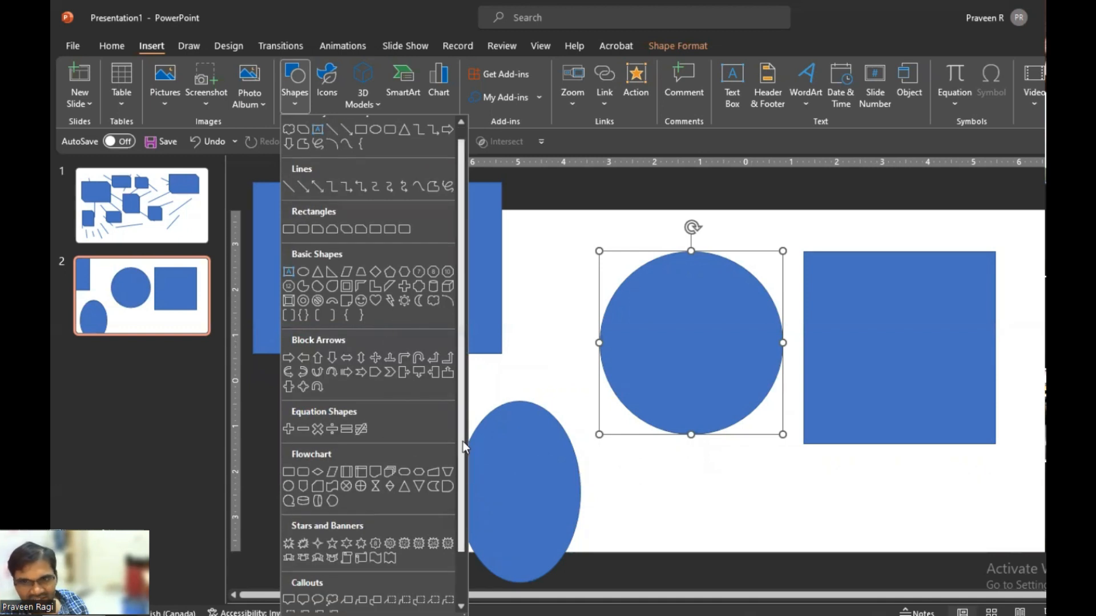
# Draw a circular "no" symbol in the empty area below the circle, beside the tall oval, and nudge it closer to the oval.
pyautogui.moveTo(464, 489); pyautogui.dragTo(465, 439)
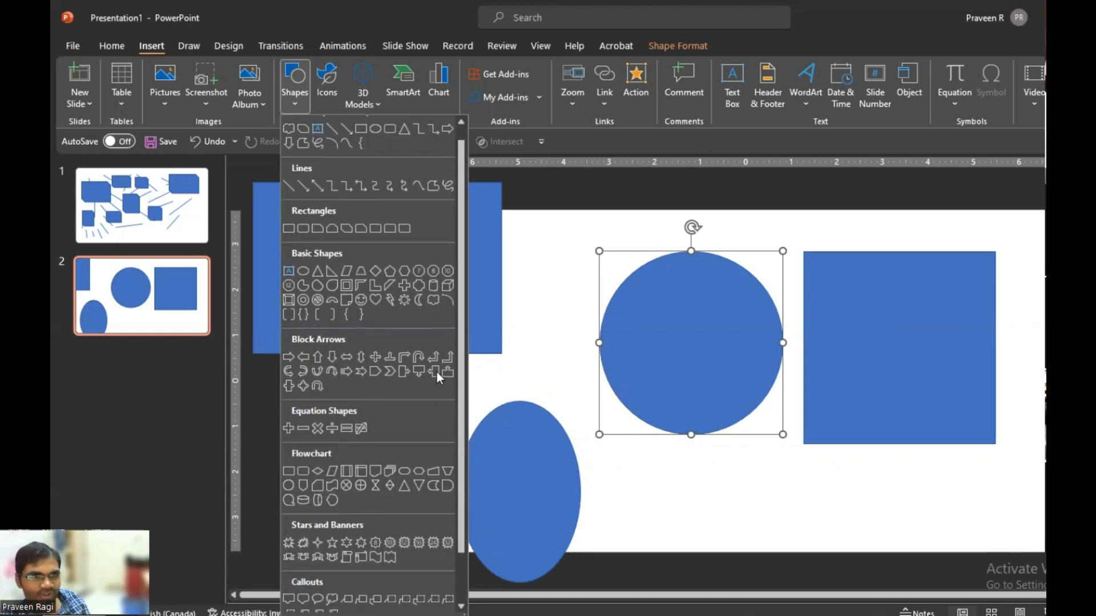
pyautogui.click(317, 300)
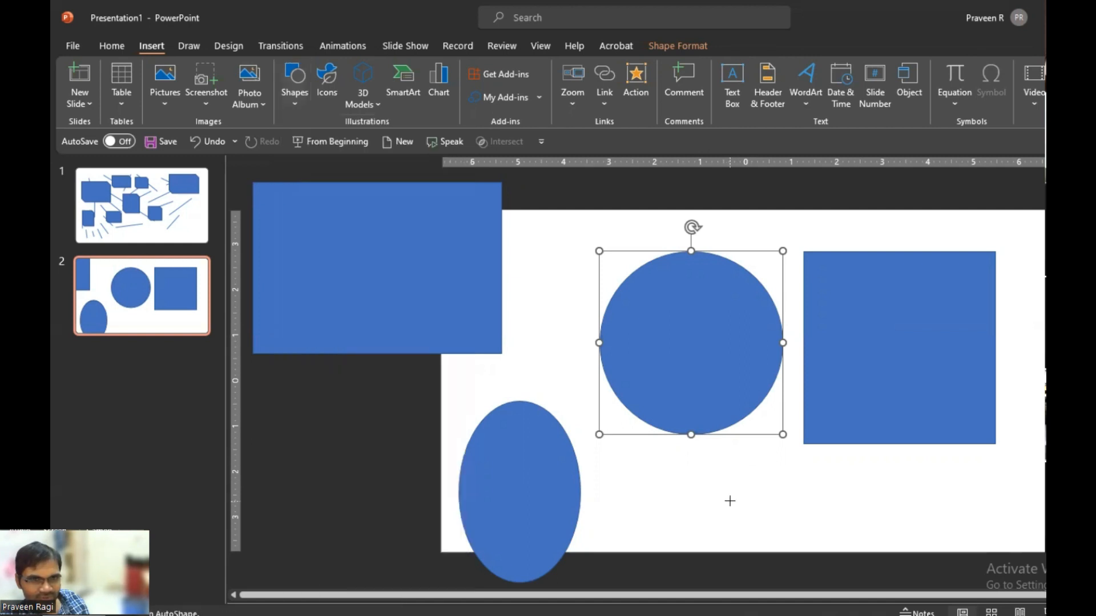
pyautogui.moveTo(650, 462); pyautogui.dragTo(736, 552)
pyautogui.moveTo(668, 507); pyautogui.dragTo(661, 506)
pyautogui.click(765, 502)
pyautogui.moveTo(712, 478); pyautogui.dragTo(686, 463)
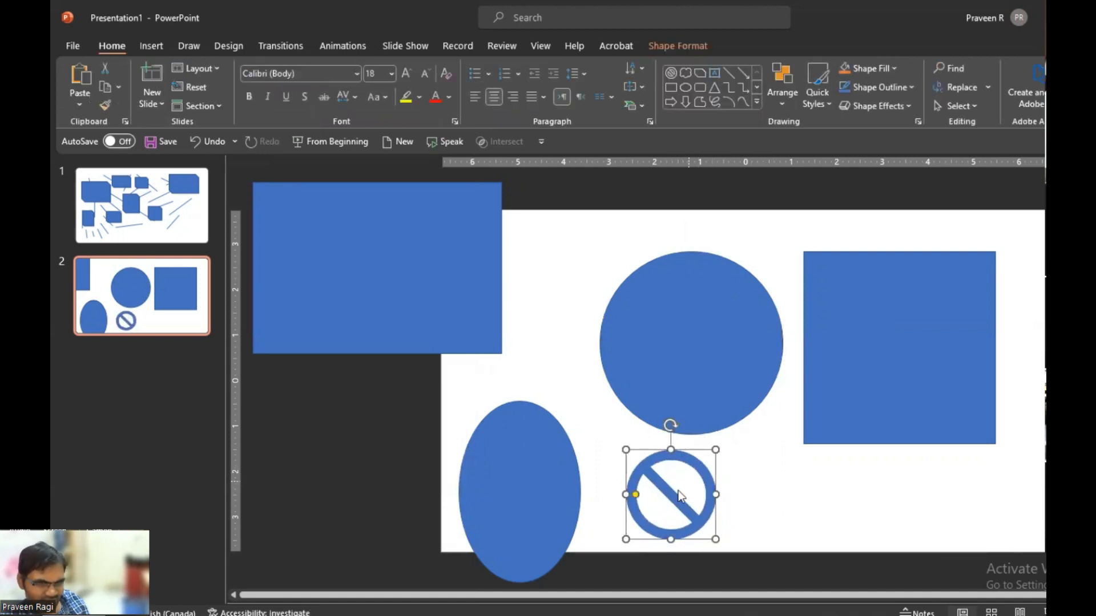
pyautogui.click(749, 488)
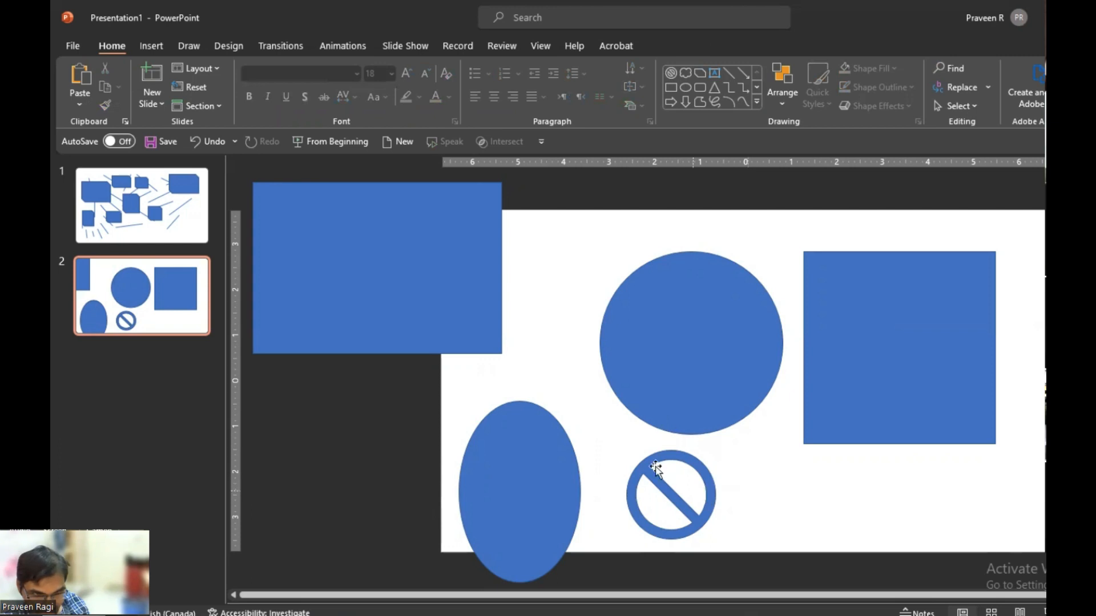
# Move the "no" symbol away from the oval, placing it just beneath the lower edge of the circle.
pyautogui.click(695, 460)
pyautogui.moveTo(720, 460); pyautogui.dragTo(764, 457)
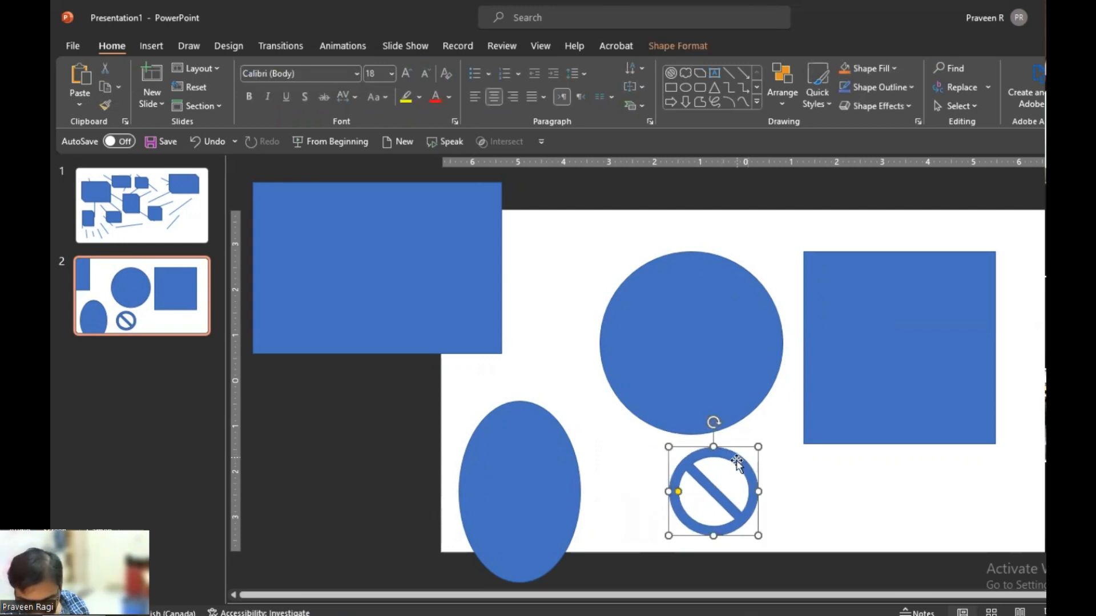
pyautogui.click(779, 477)
pyautogui.click(712, 454)
pyautogui.moveTo(712, 453); pyautogui.dragTo(714, 450)
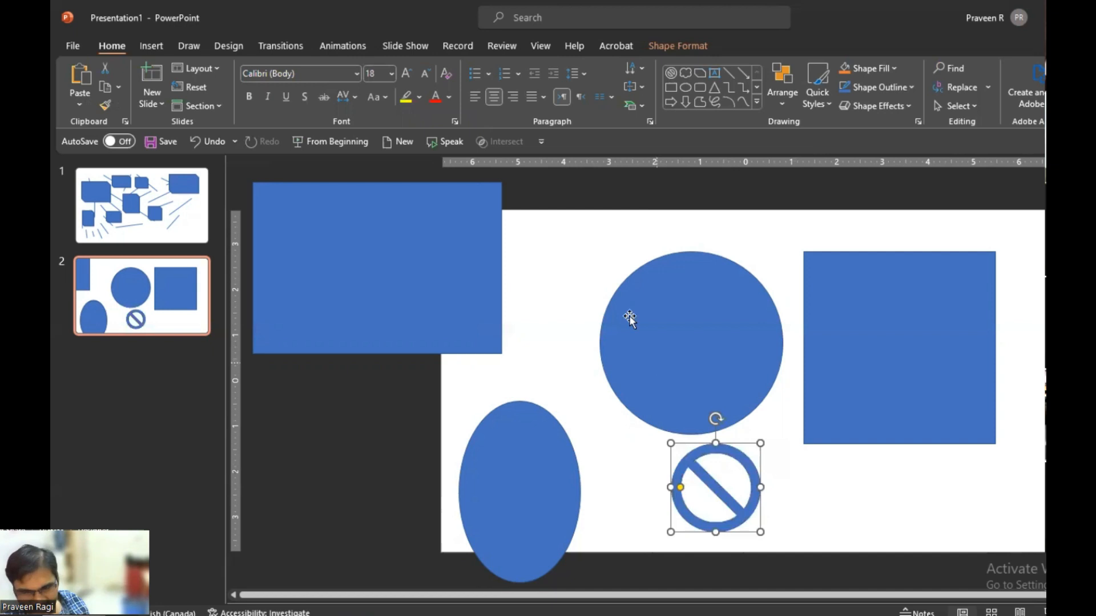
pyautogui.click(165, 51)
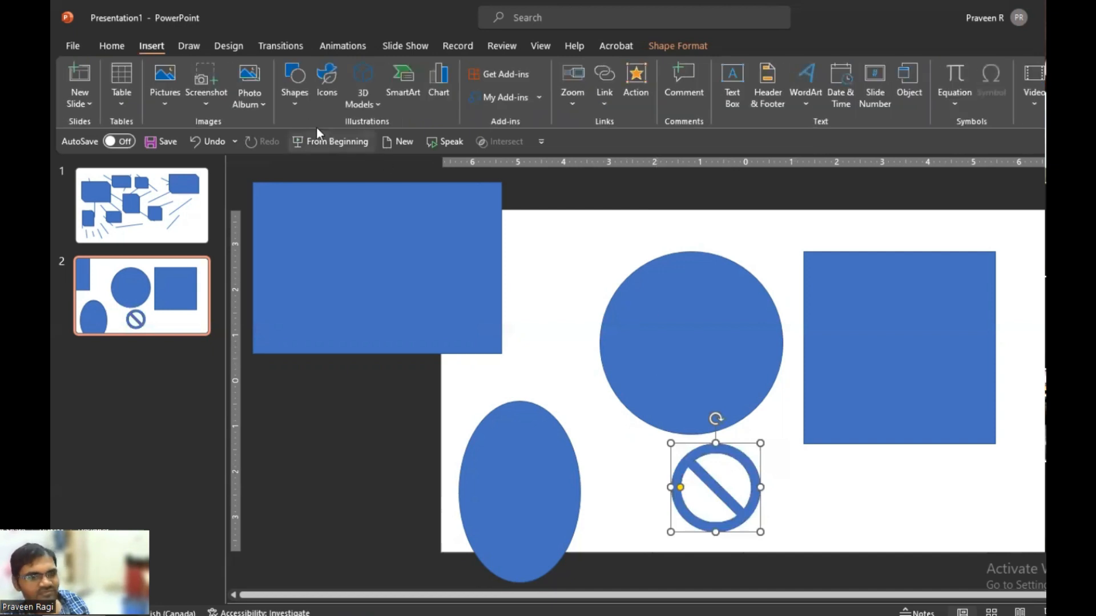
pyautogui.click(287, 98)
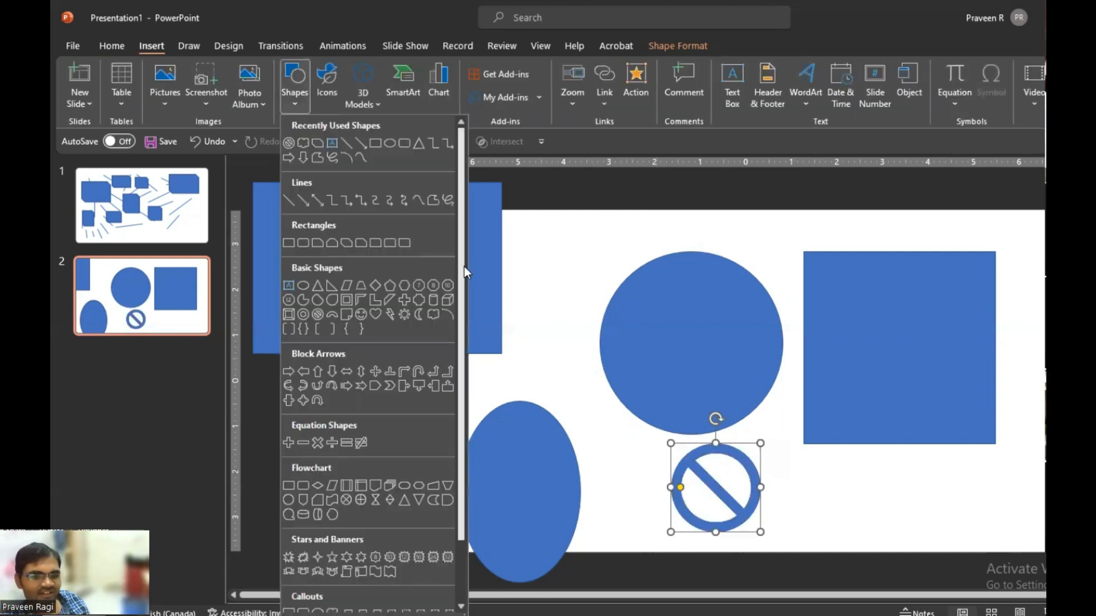
pyautogui.scroll(-2, 464, 266)
pyautogui.scroll(2, 471, 239)
pyautogui.scroll(-2, 471, 239)
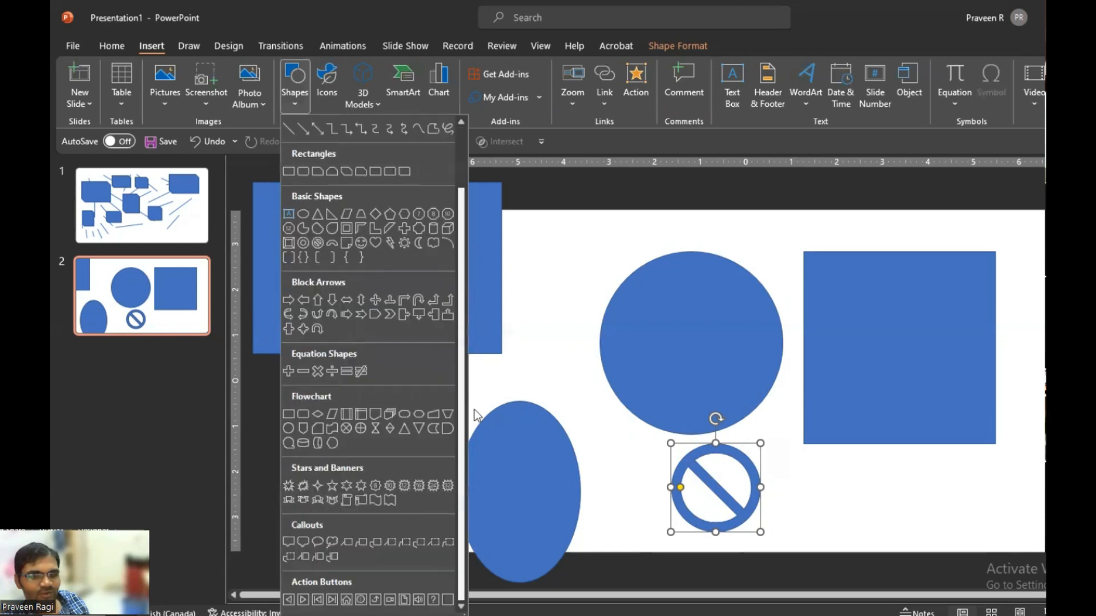
pyautogui.scroll(2, 481, 274)
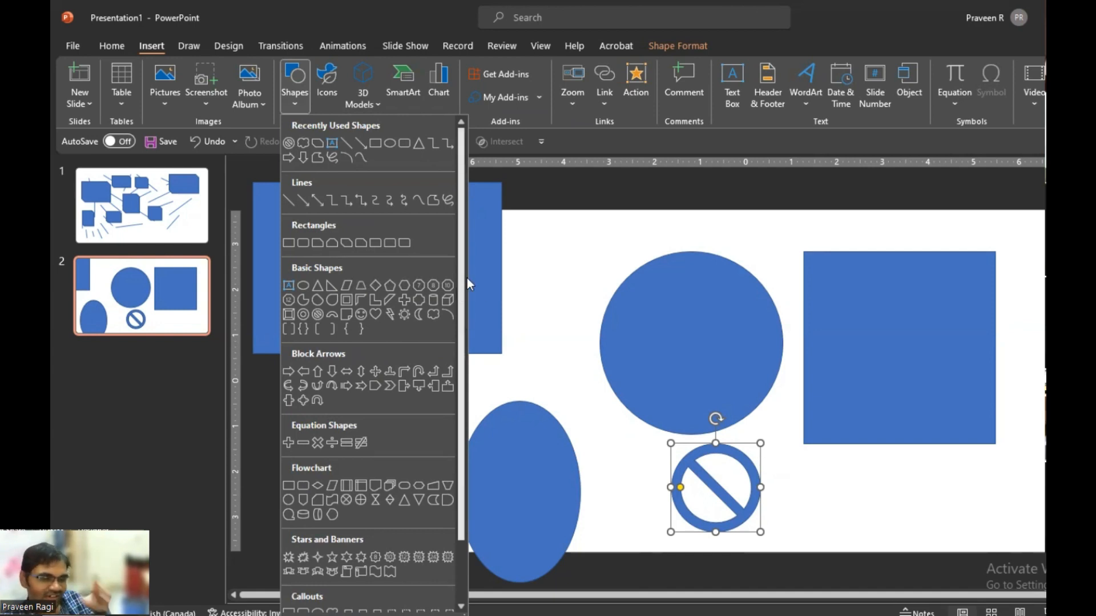
# Slightly thicken the ring and bar of the "no" symbol.
pyautogui.click(681, 490)
pyautogui.moveTo(680, 488)
pyautogui.mouseDown()
pyautogui.moveTo(696, 496)
pyautogui.moveTo(682, 495)
pyautogui.mouseUp()
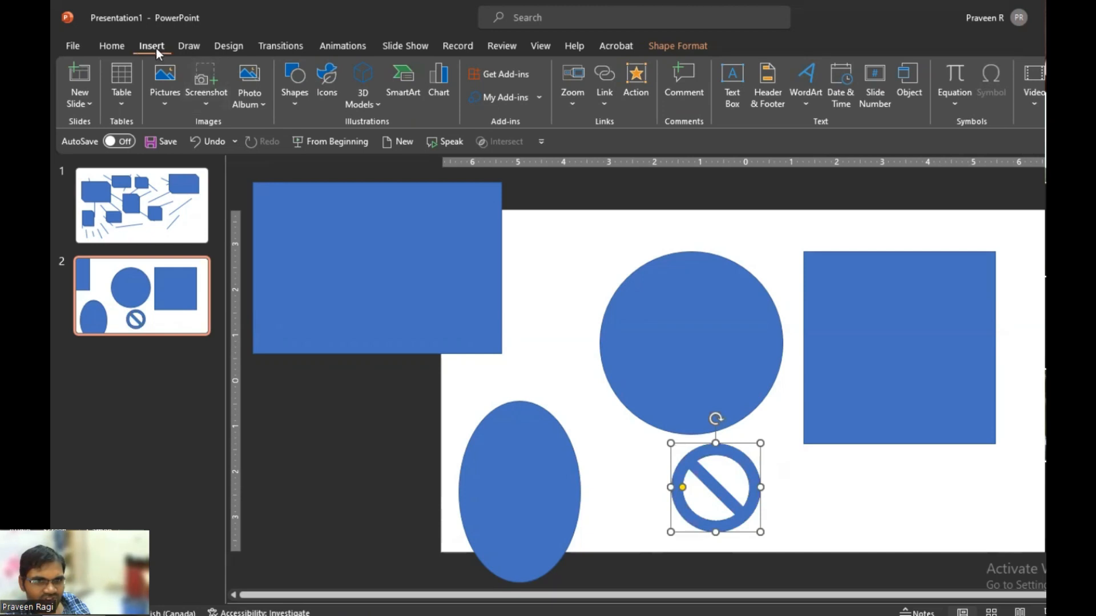
# Draw a wide rounded rectangle in the empty area below the square.
pyautogui.click(285, 97)
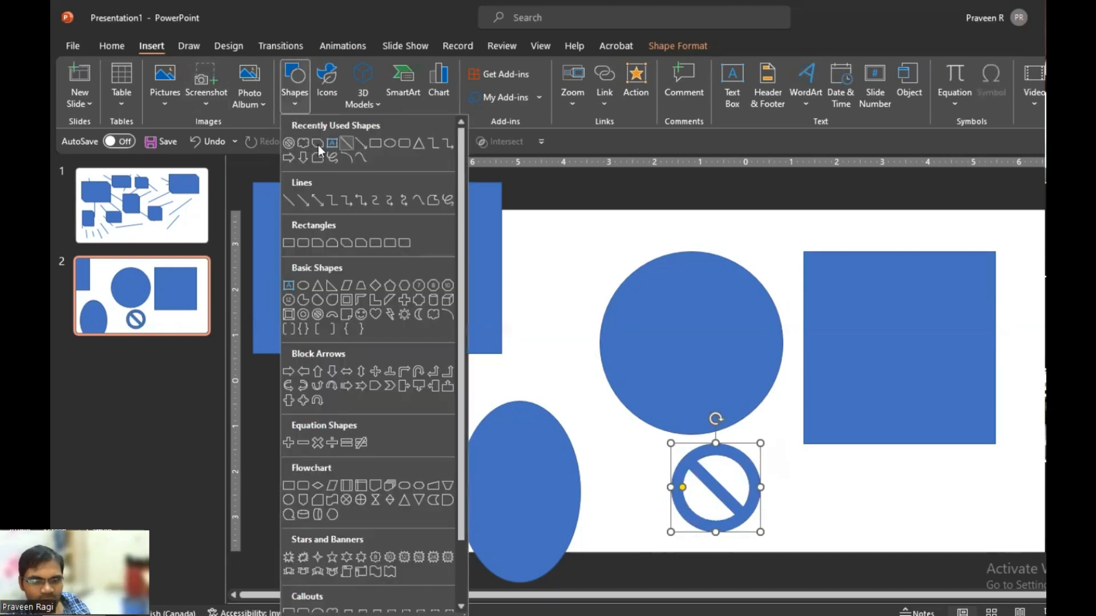
pyautogui.click(405, 144)
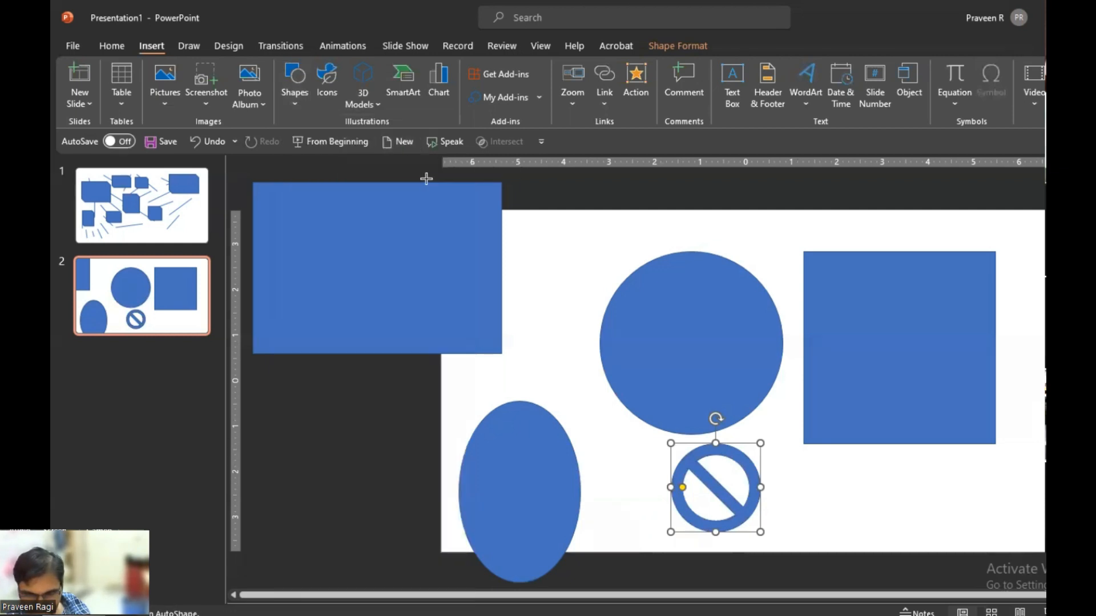
pyautogui.moveTo(794, 460); pyautogui.dragTo(945, 551)
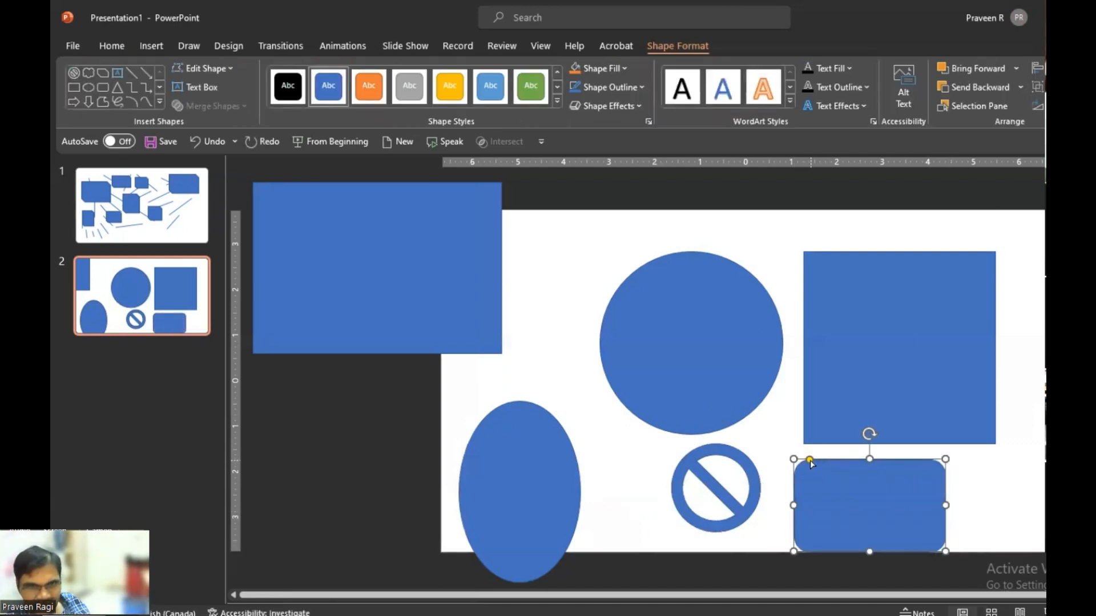
# Move the rounded rectangle onto the square and round its corners almost into semicircular ends.
pyautogui.moveTo(810, 460); pyautogui.dragTo(904, 360)
pyautogui.moveTo(873, 314)
pyautogui.mouseDown()
pyautogui.moveTo(855, 326)
pyautogui.moveTo(865, 318)
pyautogui.mouseUp()
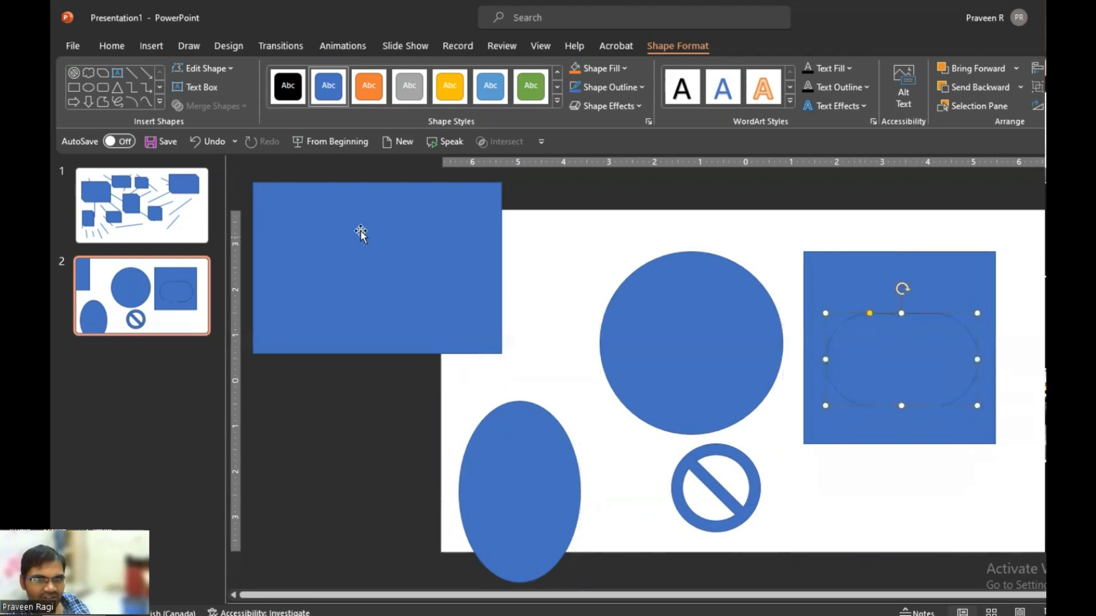
# Draw a frame shape overlapping the large circle and make its border about half as thick.
pyautogui.click(147, 48)
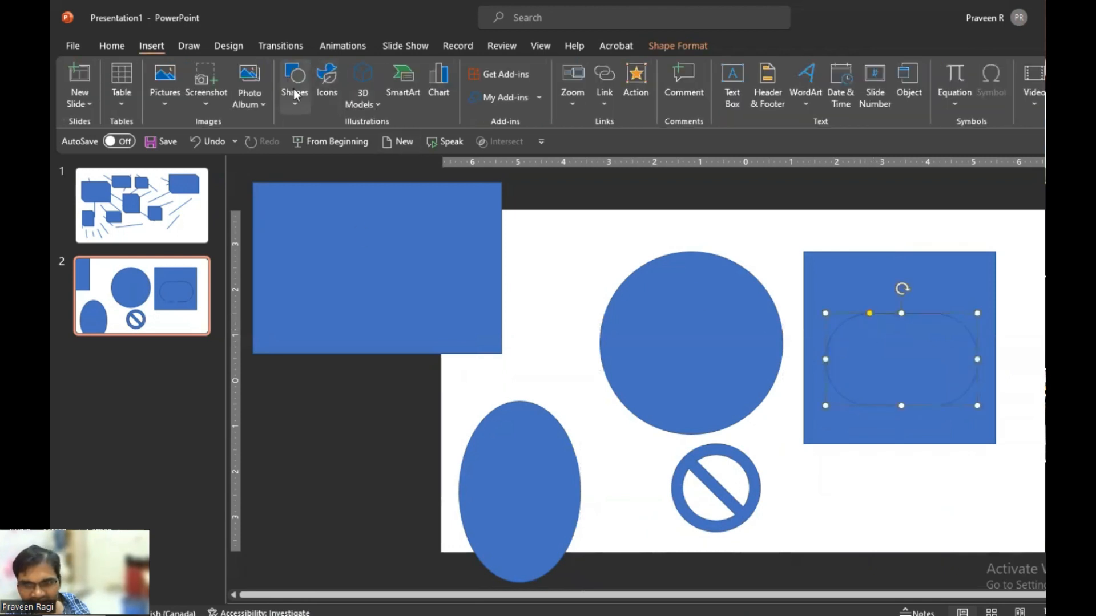
pyautogui.click(295, 90)
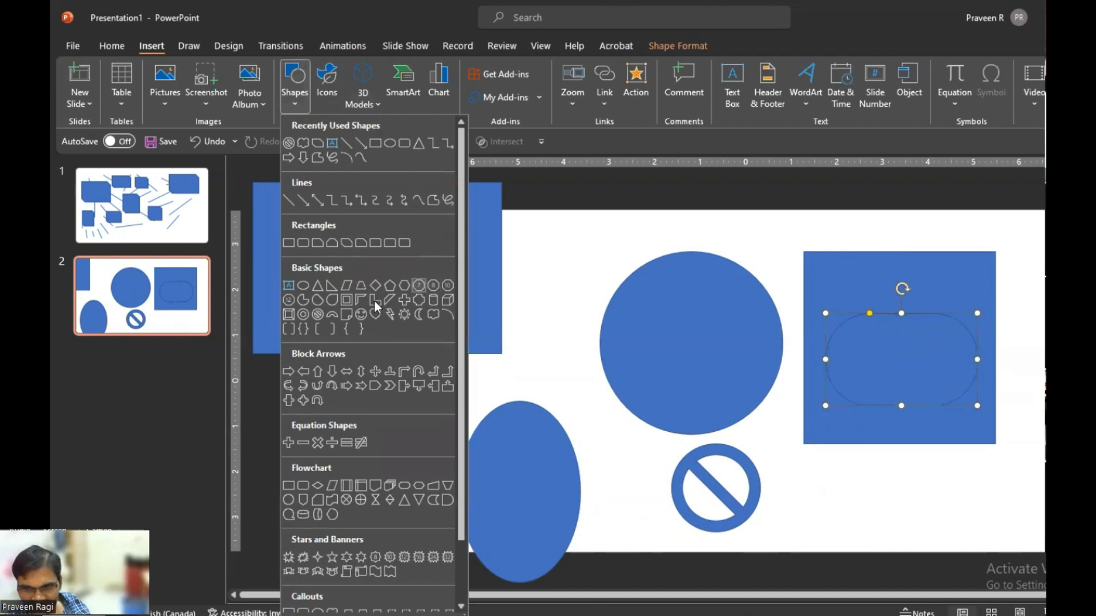
pyautogui.click(345, 301)
pyautogui.moveTo(549, 251)
pyautogui.mouseDown()
pyautogui.moveTo(619, 340)
pyautogui.moveTo(745, 444)
pyautogui.mouseUp()
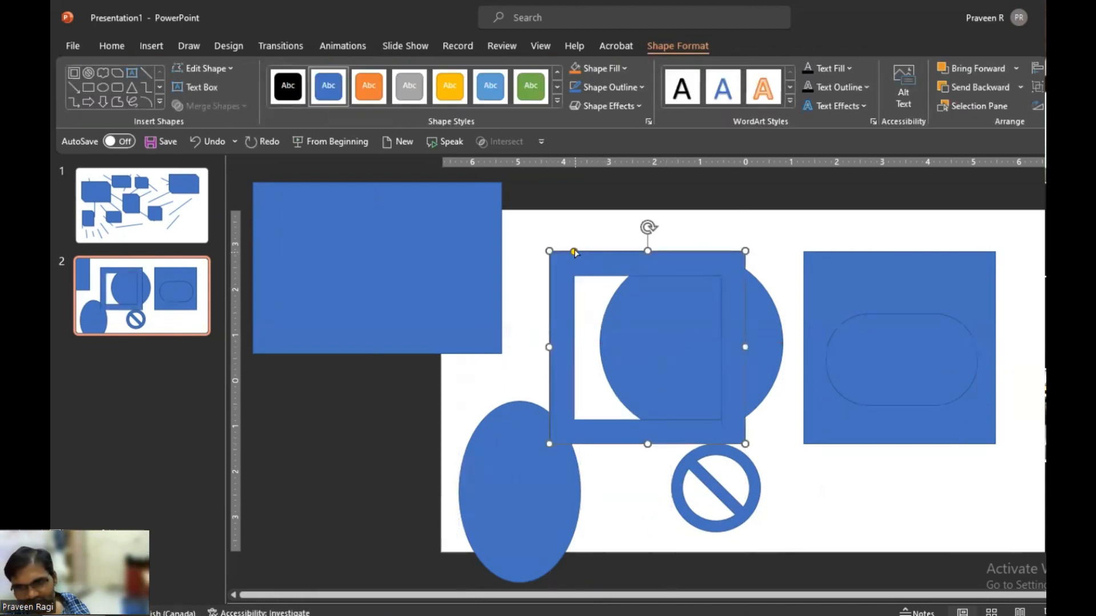
pyautogui.moveTo(575, 252)
pyautogui.mouseDown()
pyautogui.moveTo(602, 283)
pyautogui.moveTo(561, 246)
pyautogui.mouseUp()
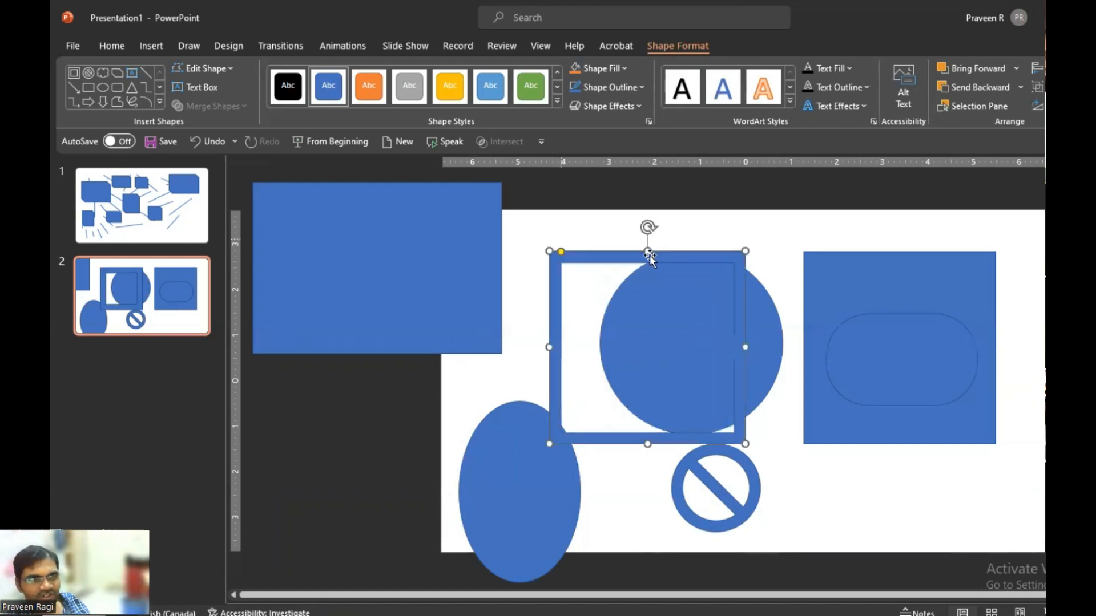
# Draw a tall folded-corner shape and place it over the lower part of the frame, partly covering the "no" symbol.
pyautogui.click(155, 44)
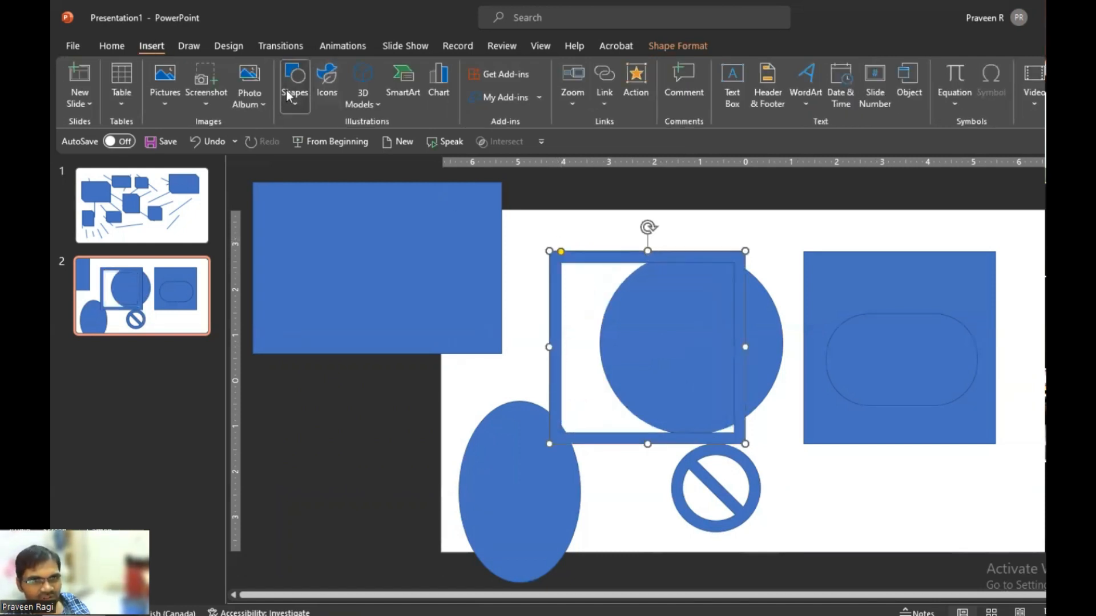
pyautogui.click(292, 88)
pyautogui.moveTo(461, 183); pyautogui.dragTo(464, 261)
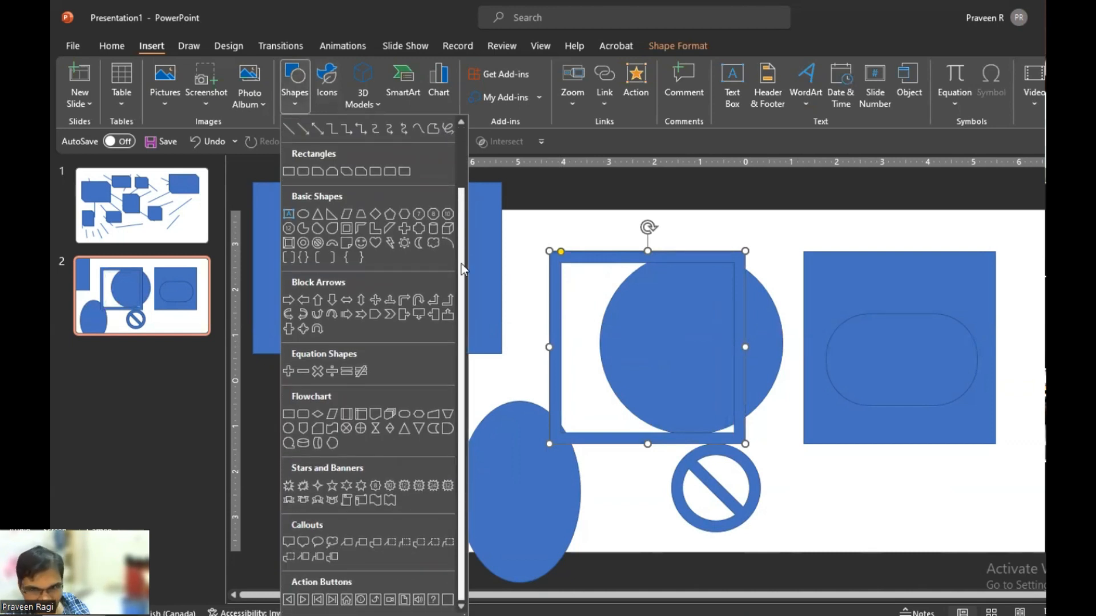
pyautogui.click(342, 243)
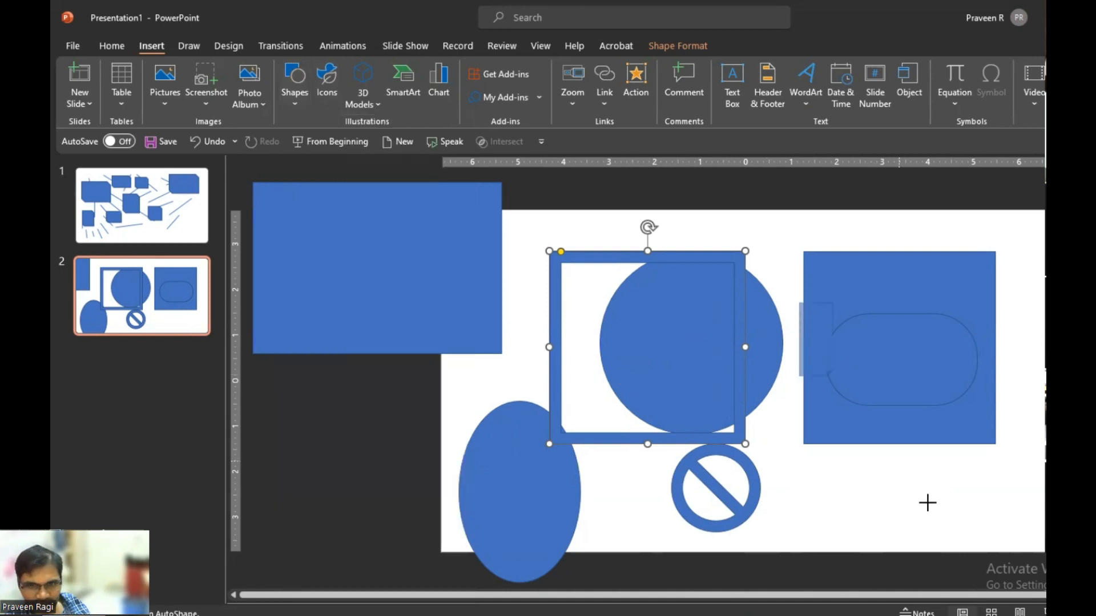
pyautogui.moveTo(941, 517); pyautogui.dragTo(798, 302)
pyautogui.moveTo(916, 516); pyautogui.dragTo(884, 480)
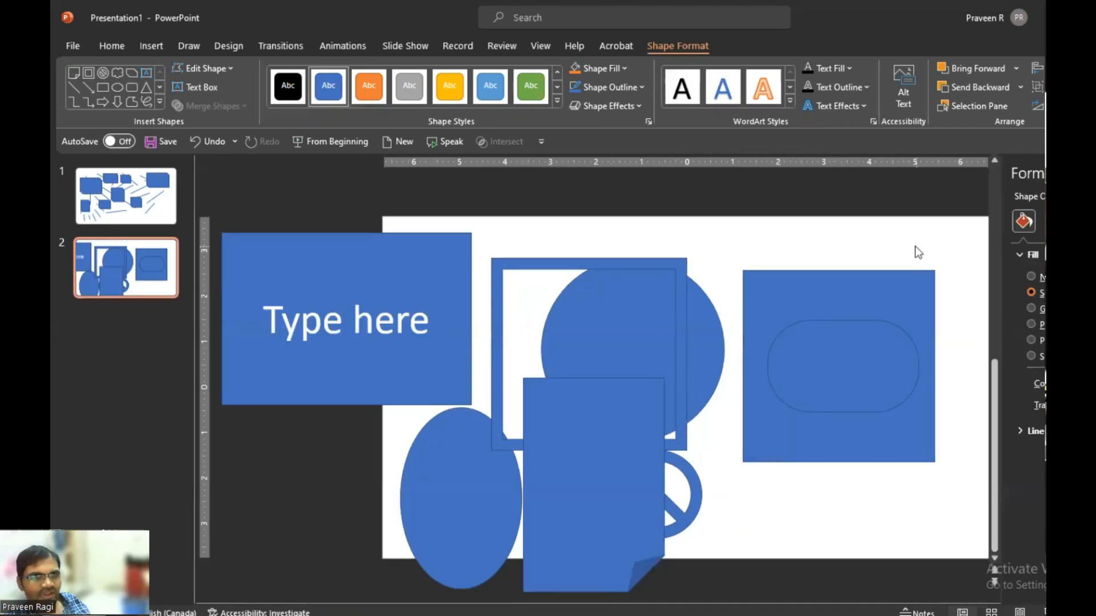
# Draw a hexagon over the square and adjust its shape so its top and bottom edges are shorter.
pyautogui.click(898, 286)
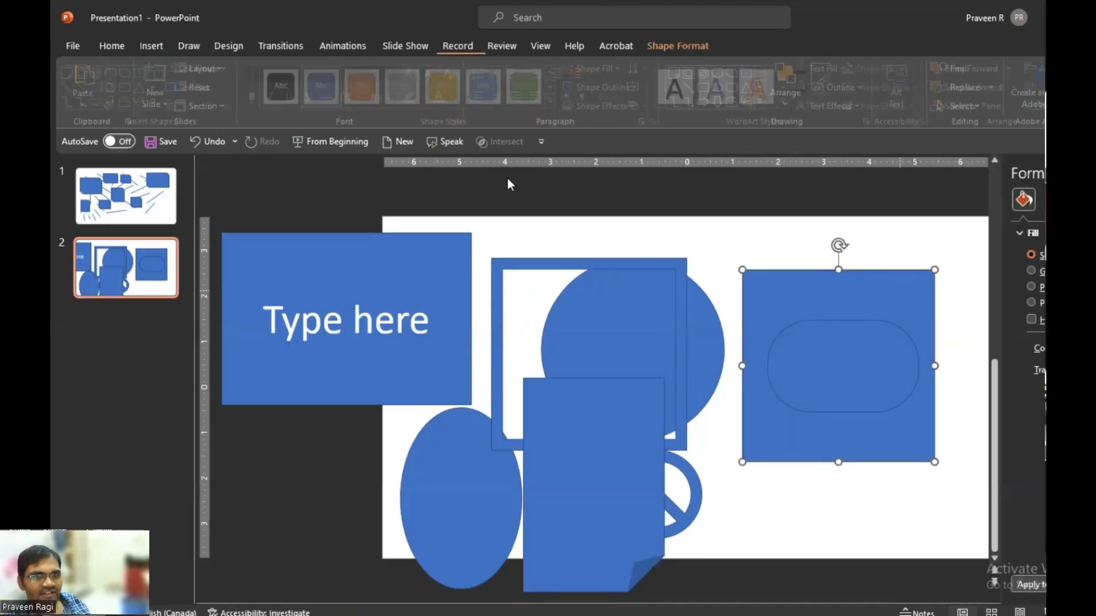
pyautogui.click(152, 45)
pyautogui.click(295, 99)
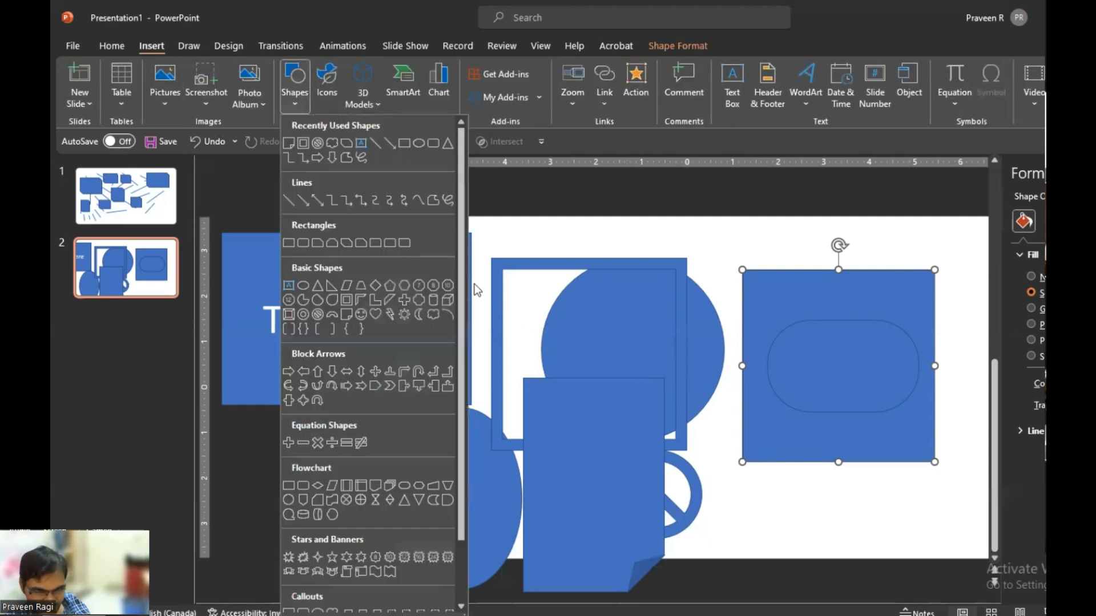
pyautogui.click(407, 288)
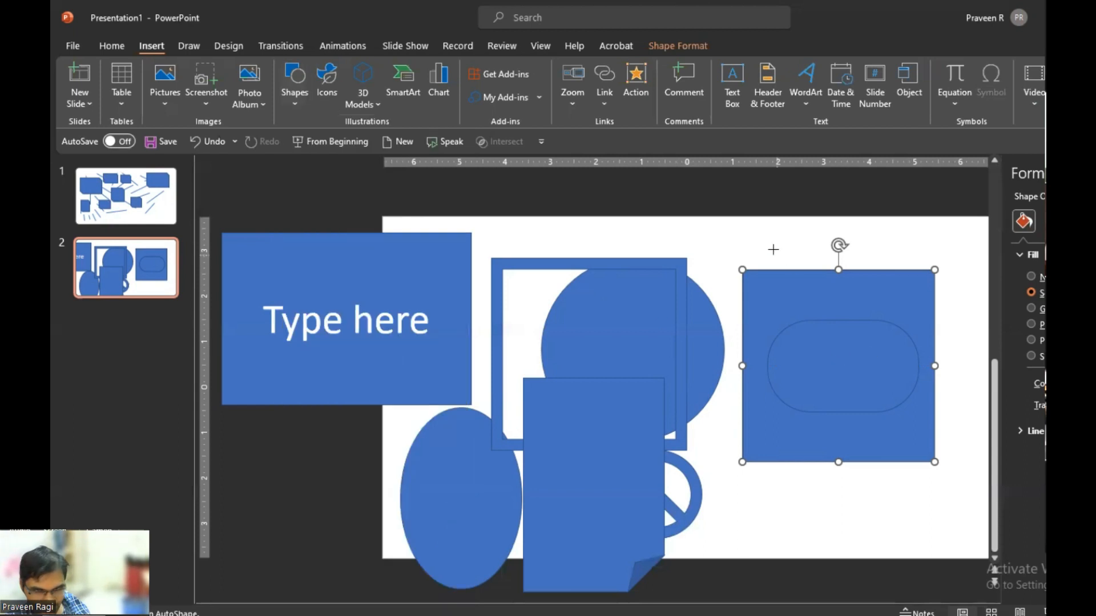
pyautogui.moveTo(771, 245); pyautogui.dragTo(950, 412)
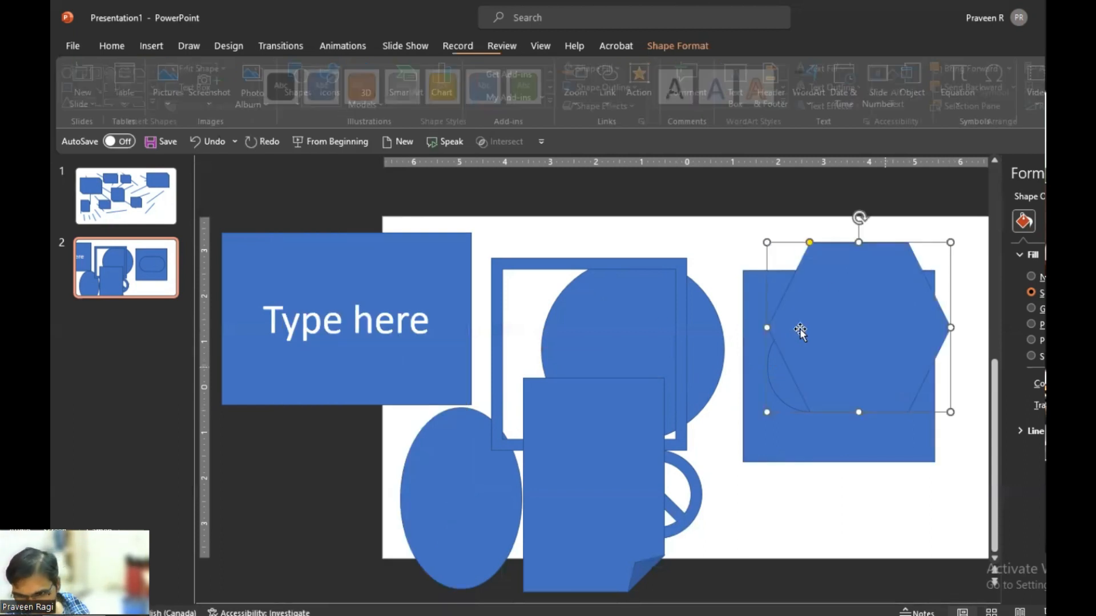
pyautogui.moveTo(811, 246)
pyautogui.mouseDown()
pyautogui.moveTo(847, 283)
pyautogui.moveTo(785, 252)
pyautogui.moveTo(824, 243)
pyautogui.mouseUp()
# Draw an arc in the empty area below the hexagon and extend its end around into an almost complete circle.
pyautogui.click(152, 47)
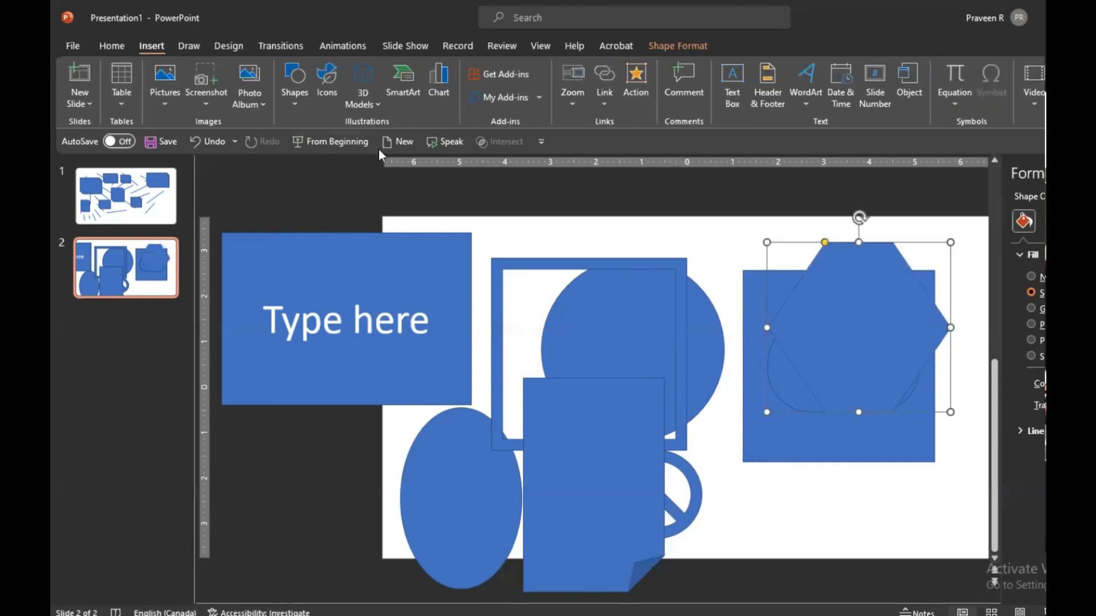
pyautogui.click(295, 94)
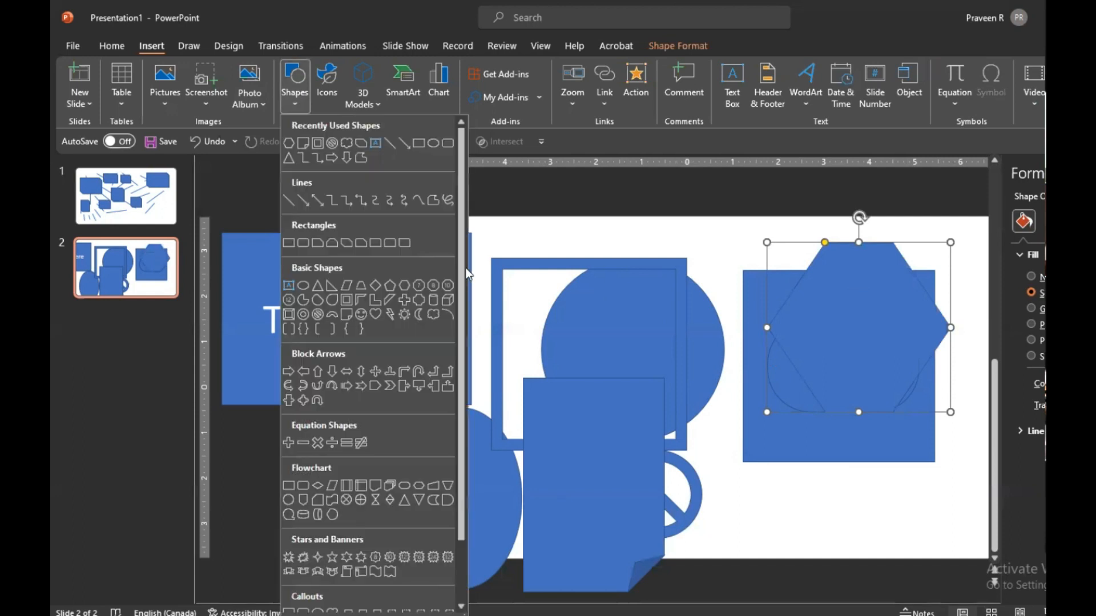
pyautogui.moveTo(464, 270); pyautogui.dragTo(464, 324)
pyautogui.click(404, 315)
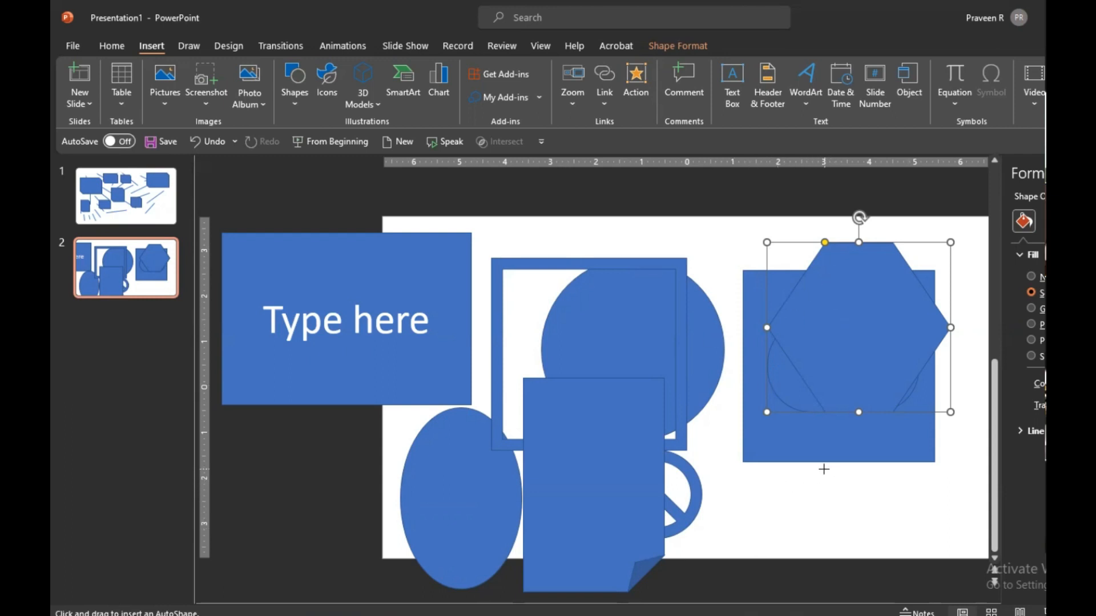
pyautogui.moveTo(812, 440); pyautogui.dragTo(940, 569)
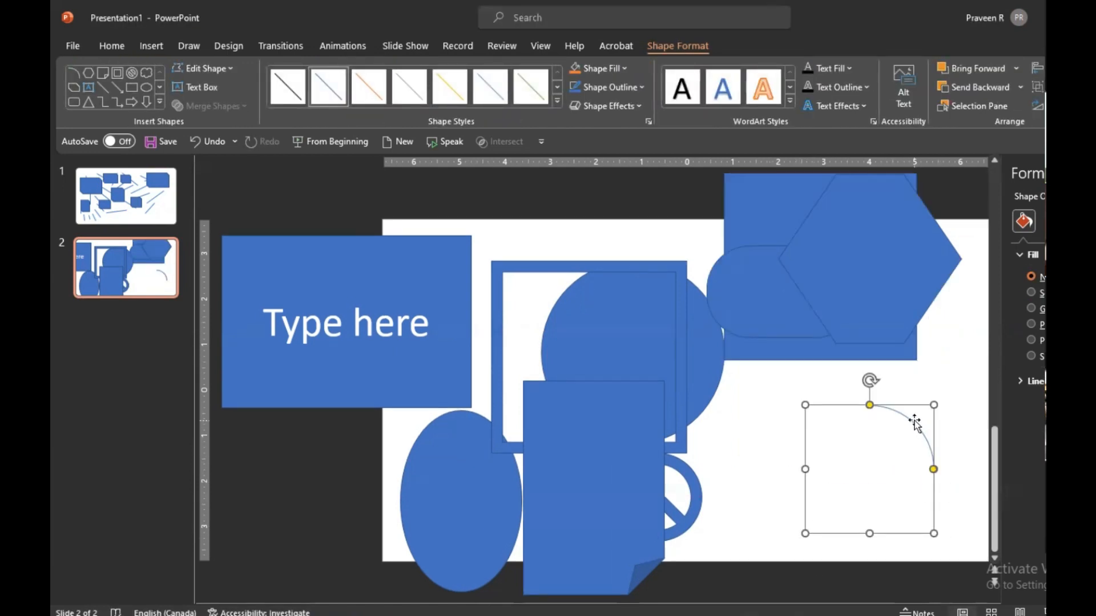
pyautogui.click(913, 423)
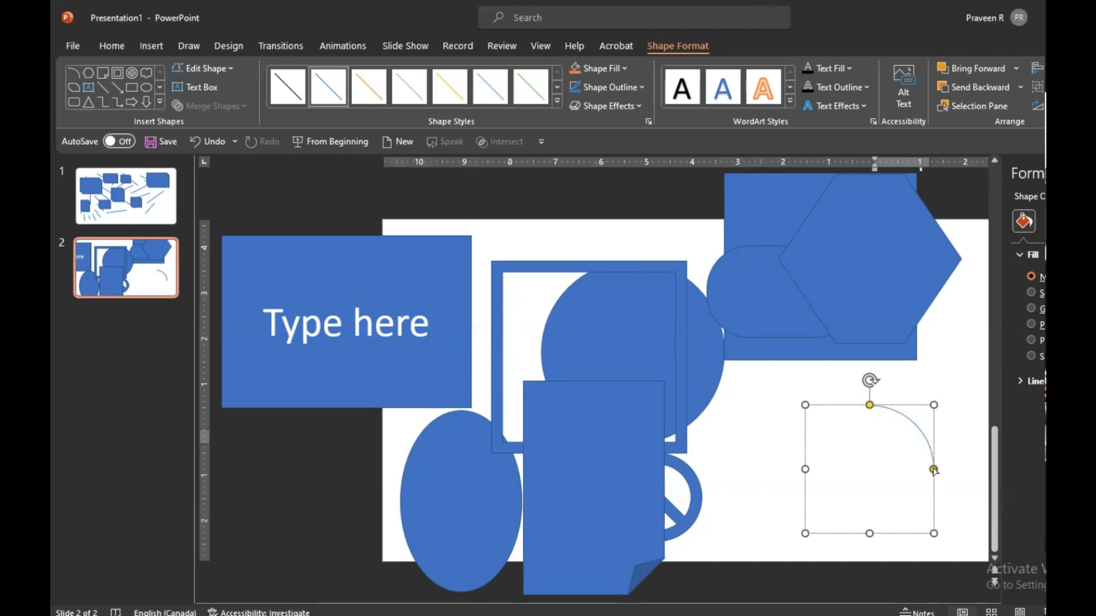
pyautogui.moveTo(933, 469); pyautogui.dragTo(861, 450)
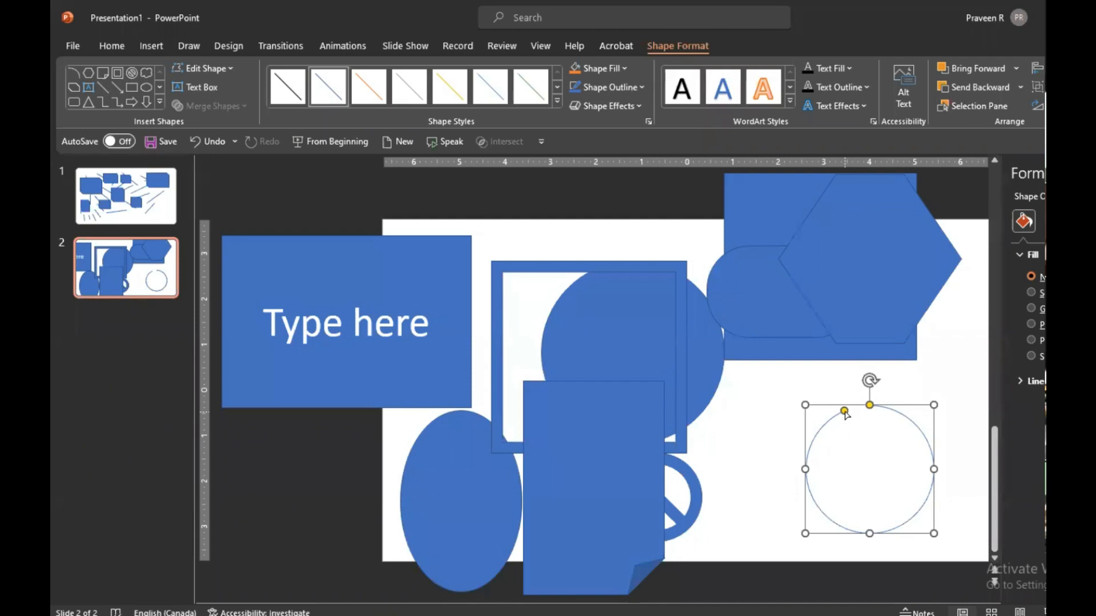
# Draw a second, smaller arc beside the almost complete circle and shift its starting point along the curve.
pyautogui.click(151, 45)
pyautogui.click(296, 96)
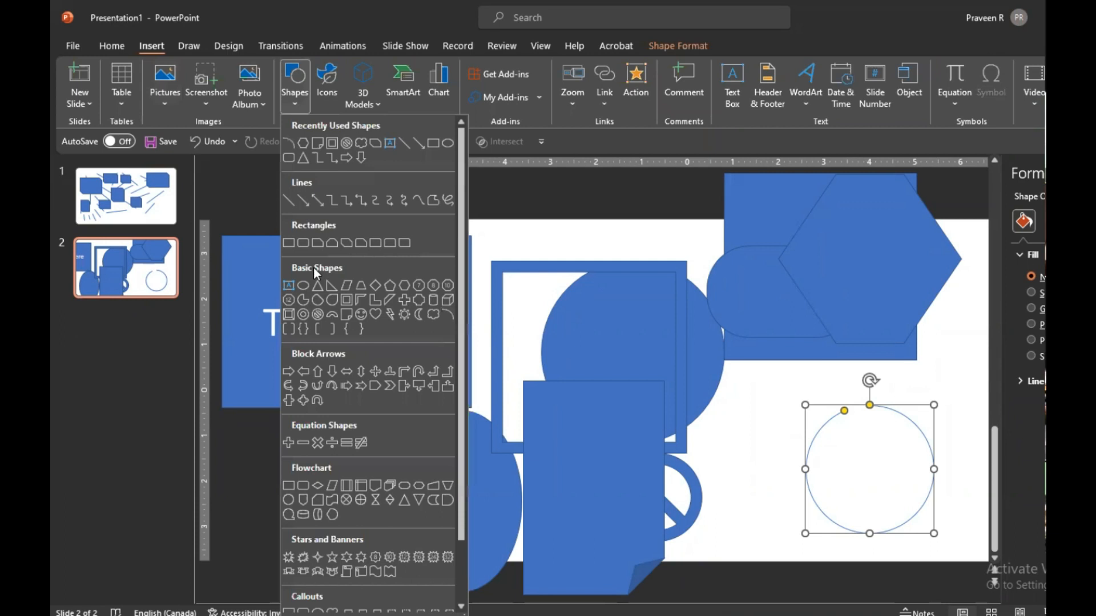
pyautogui.click(448, 317)
pyautogui.moveTo(721, 409)
pyautogui.mouseDown()
pyautogui.moveTo(777, 513)
pyautogui.moveTo(814, 513)
pyautogui.mouseUp()
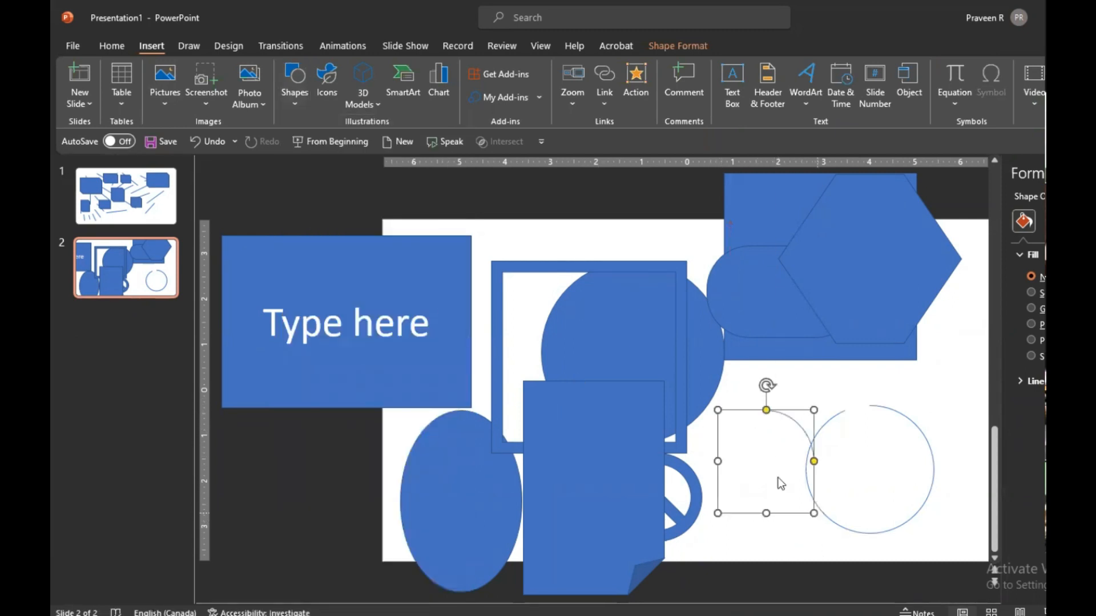
pyautogui.moveTo(766, 409); pyautogui.dragTo(806, 474)
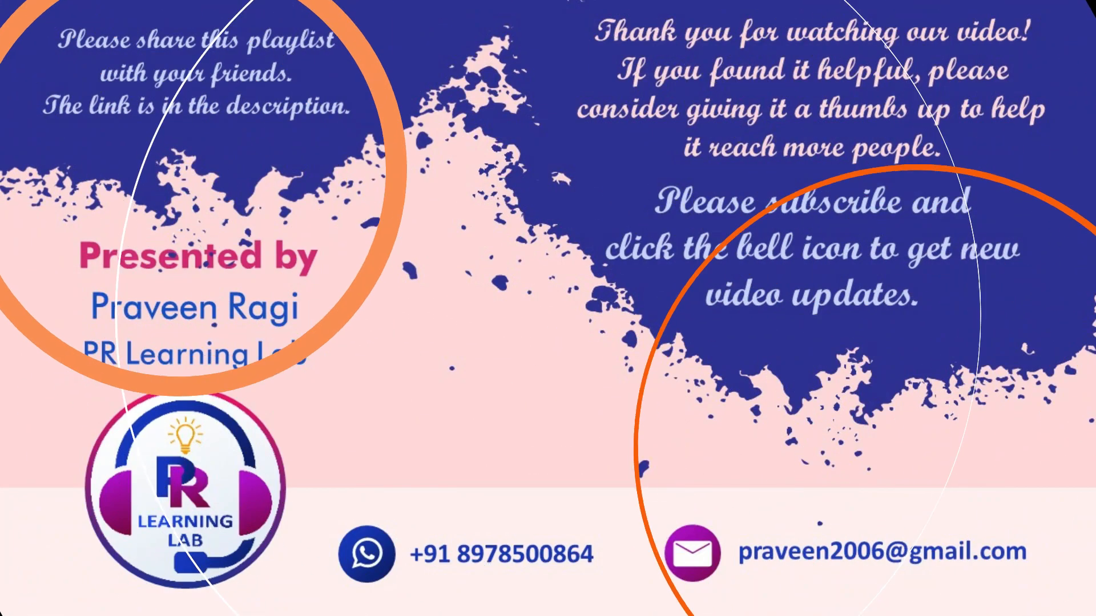